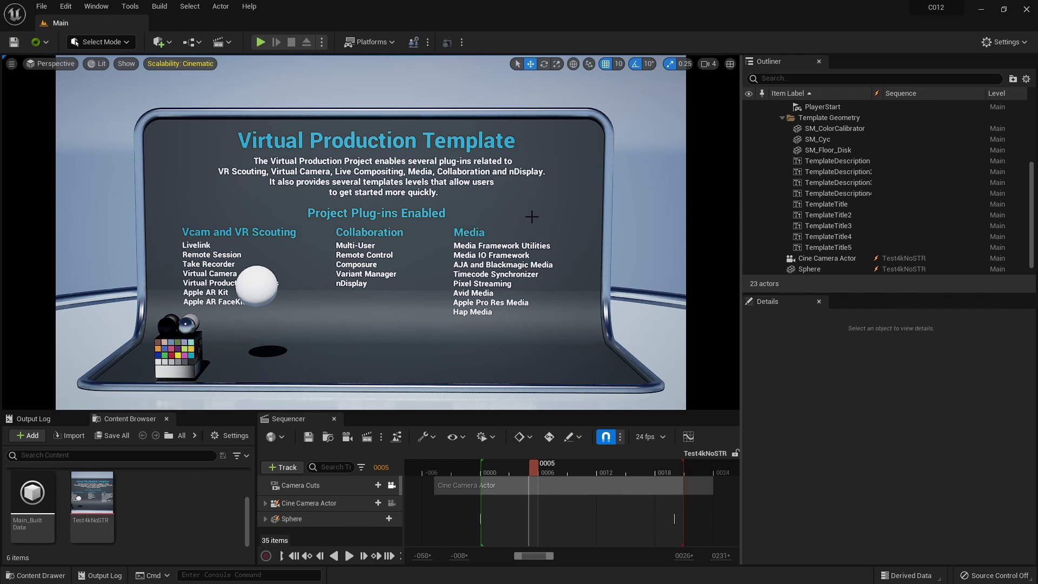
# Turn on the frame rate display in the perspective viewport
pyautogui.click(11, 63)
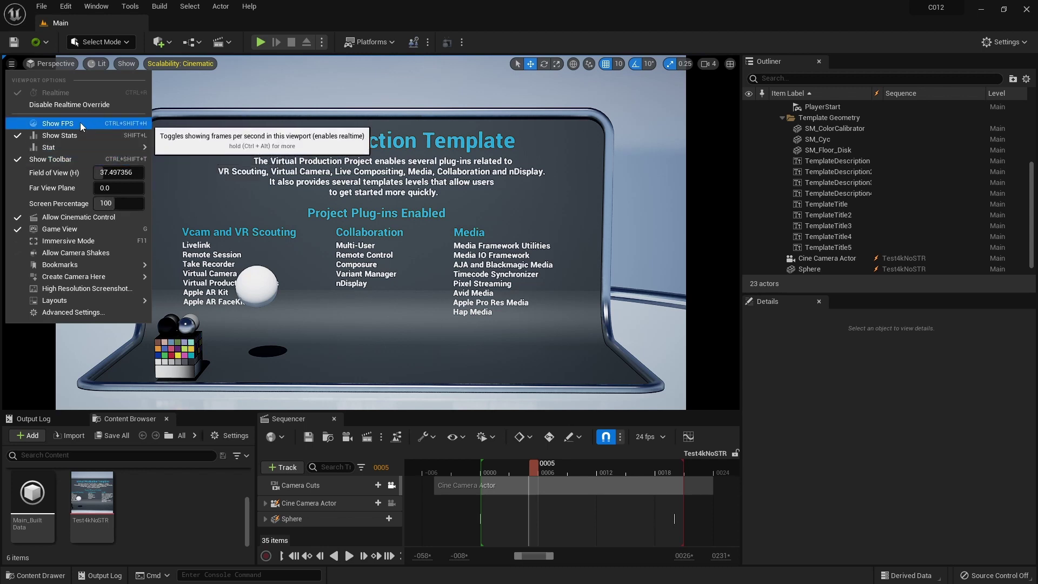
pyautogui.click(124, 126)
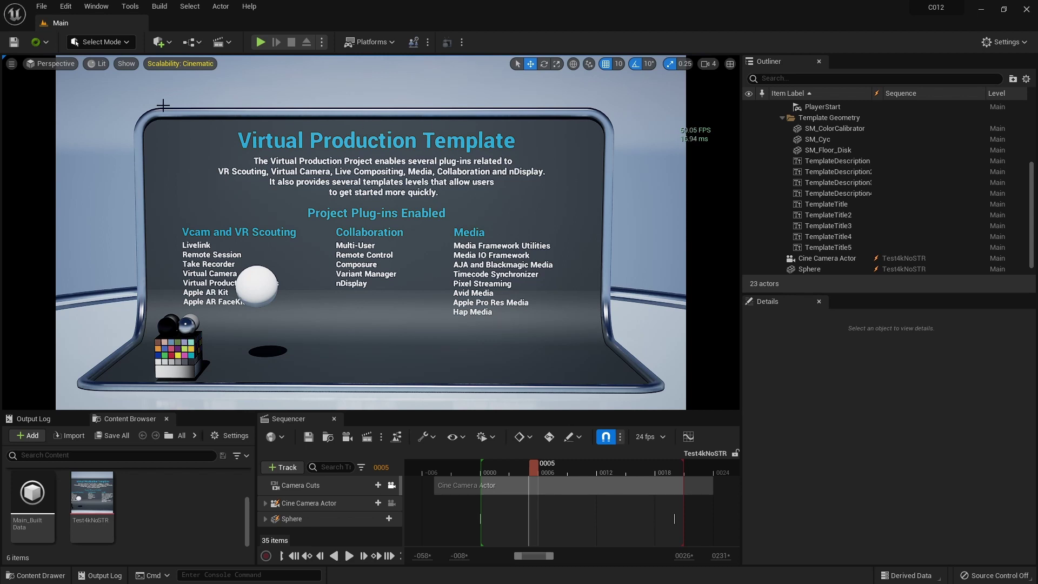
# Set the viewport's screen percentage to 50
pyautogui.click(12, 64)
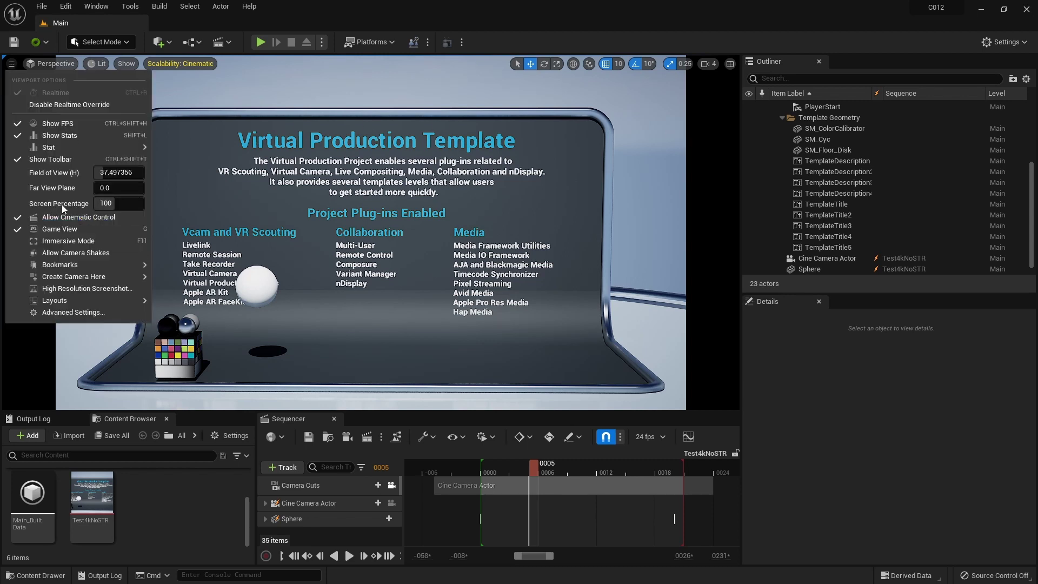
pyautogui.click(116, 203)
pyautogui.write('50')
pyautogui.press('Return')
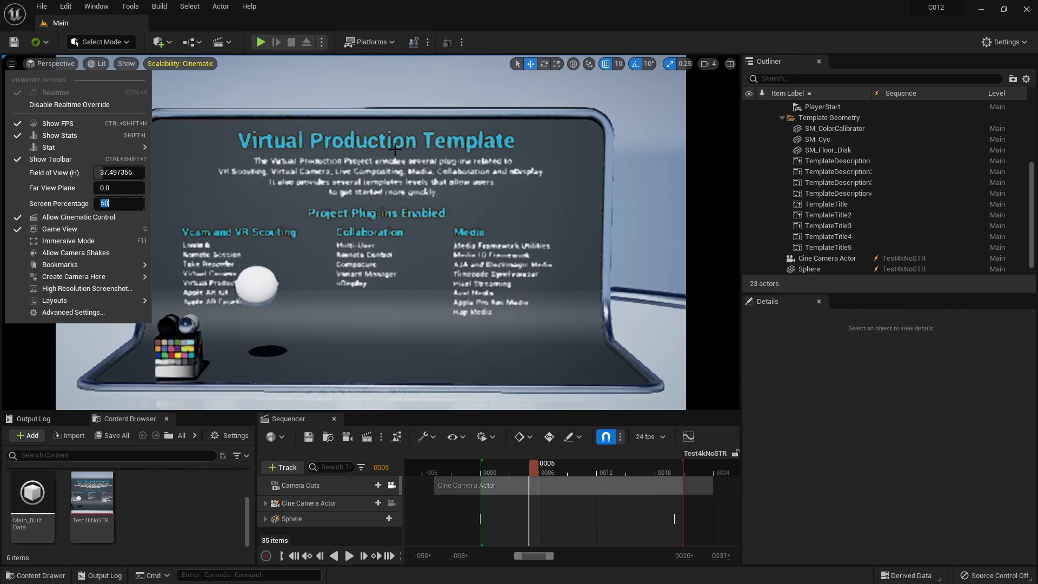
pyautogui.press('Escape')
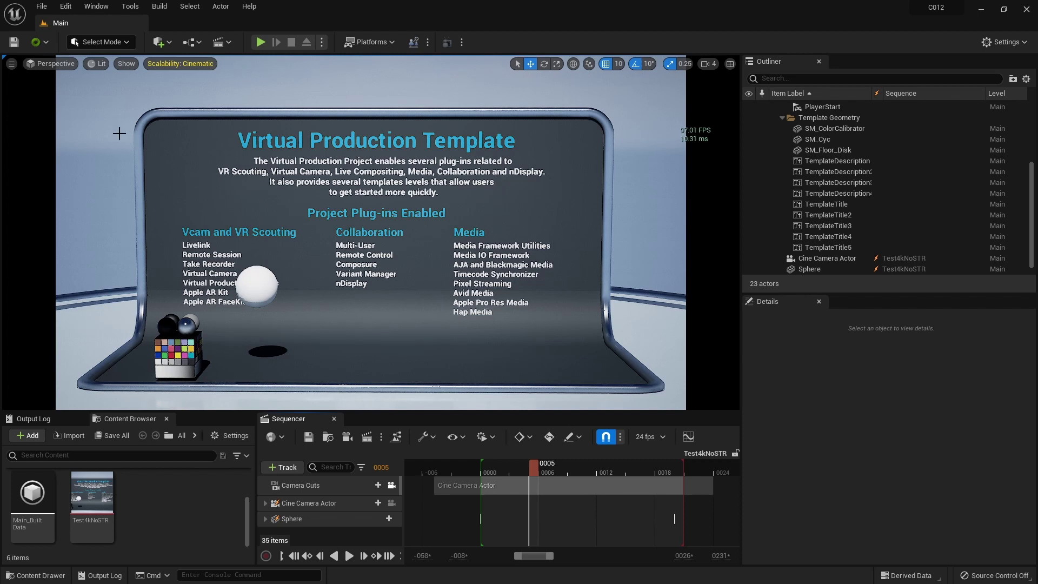
# Set the viewport's screen percentage back to 100
pyautogui.click(11, 64)
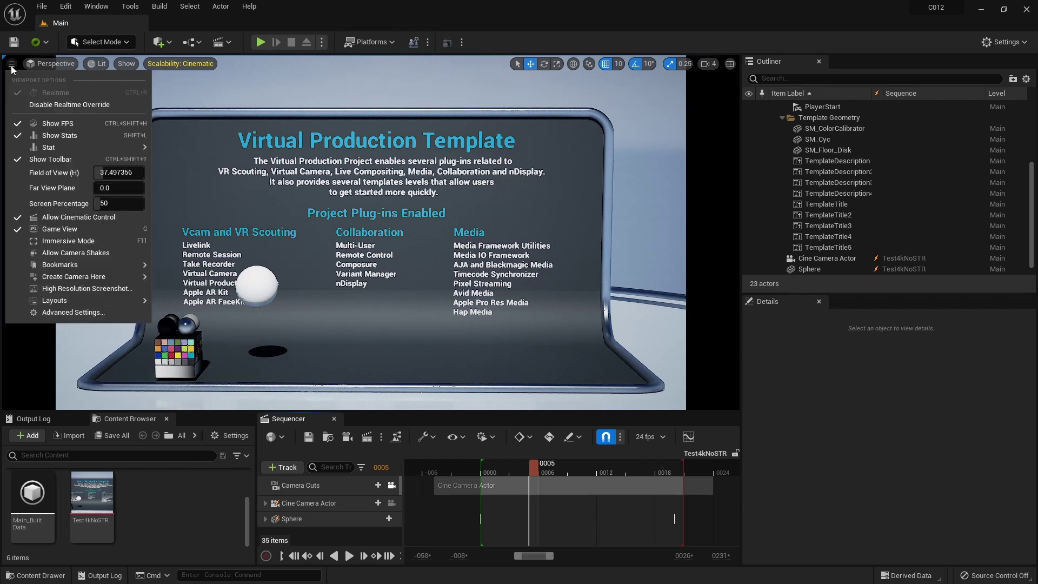
pyautogui.click(103, 204)
pyautogui.write('100')
pyautogui.press('Return')
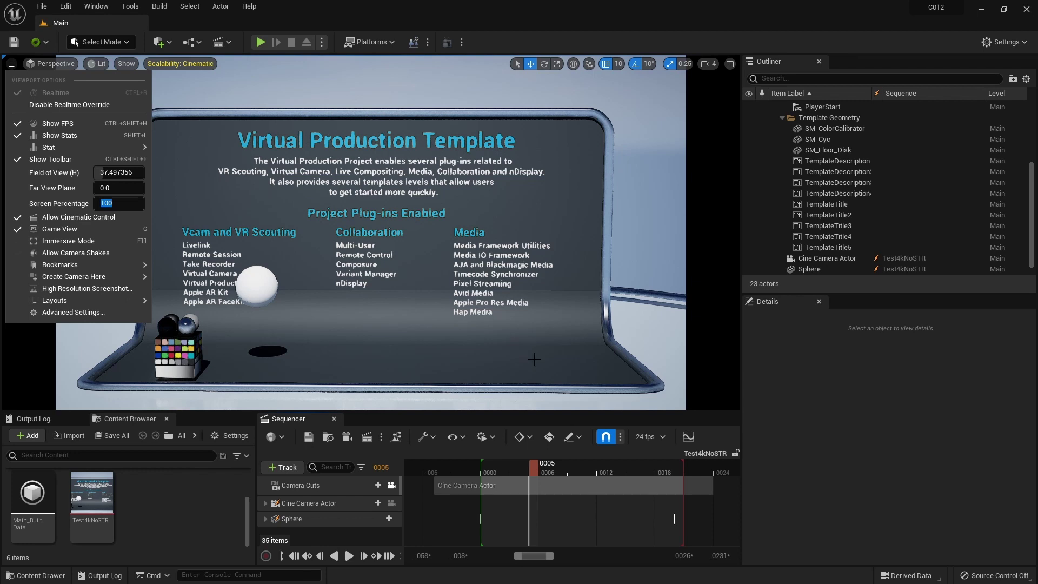
pyautogui.moveTo(535, 473)
pyautogui.mouseDown()
pyautogui.moveTo(526, 468)
pyautogui.moveTo(549, 471)
pyautogui.moveTo(531, 469)
pyautogui.mouseUp()
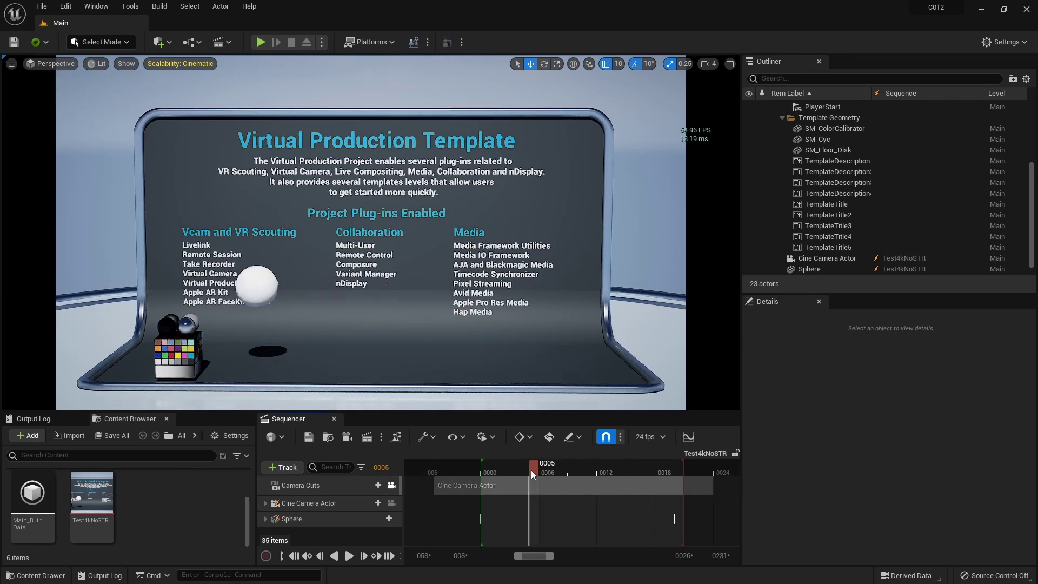
# Open the Test4kNoSTR job's configuration in the Movie Render Queue and set the output resolution to 4096 by 2048
pyautogui.click(367, 438)
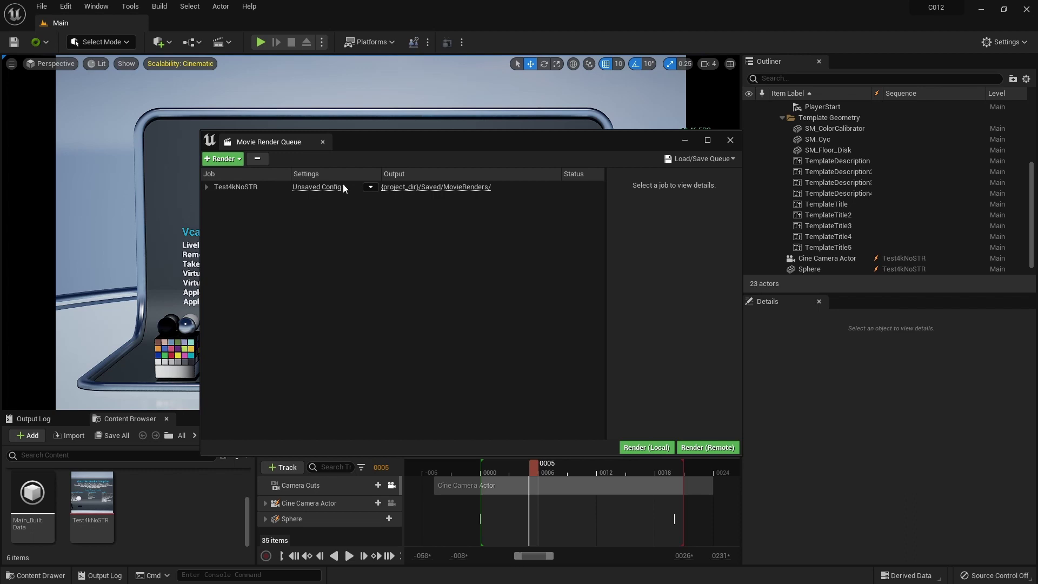
pyautogui.click(316, 187)
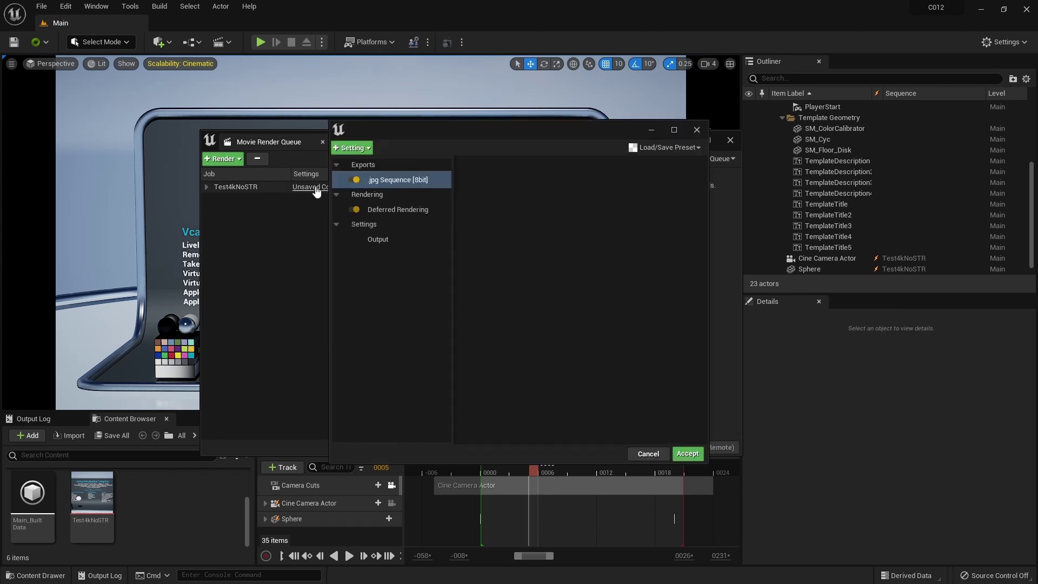
pyautogui.click(383, 241)
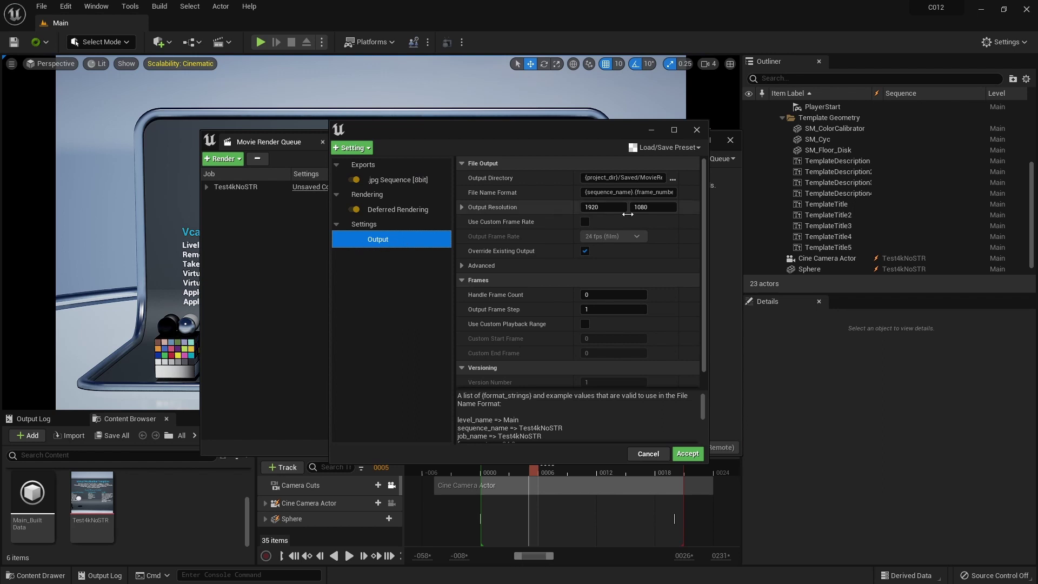
pyautogui.click(613, 207)
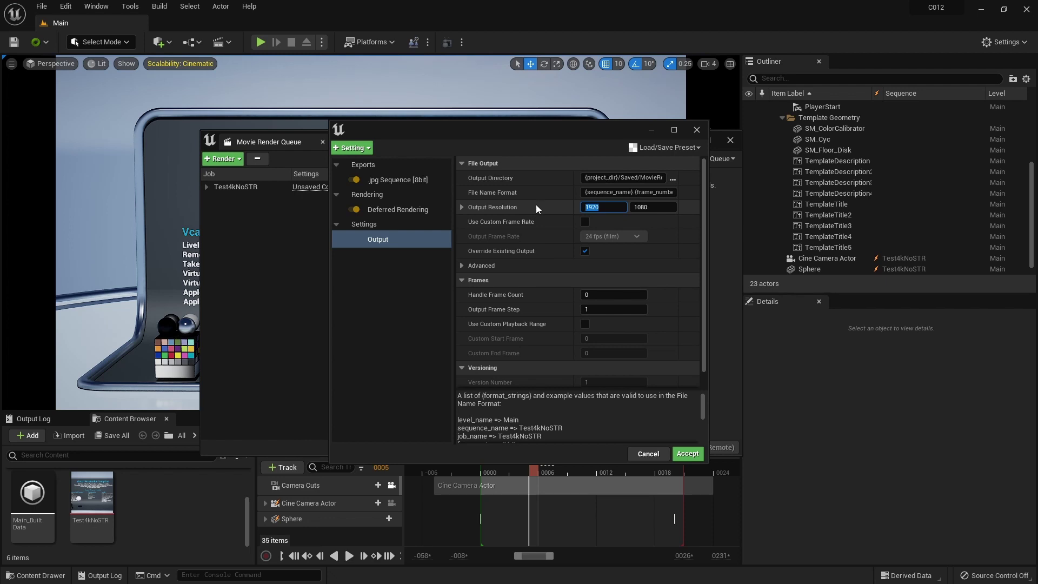
pyautogui.write('4096')
pyautogui.press('Tab')
pyautogui.write('2048')
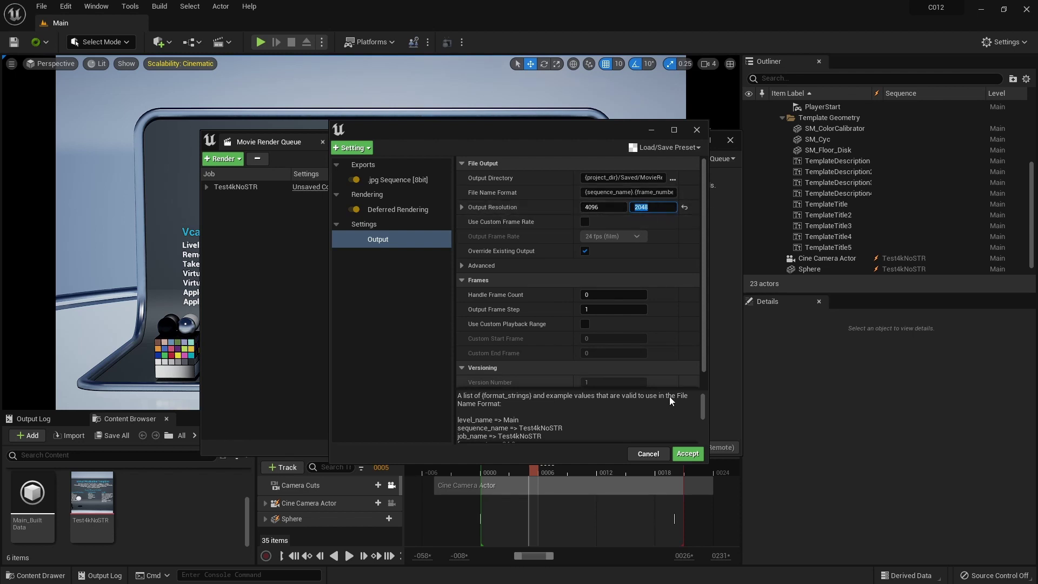
pyautogui.click(387, 239)
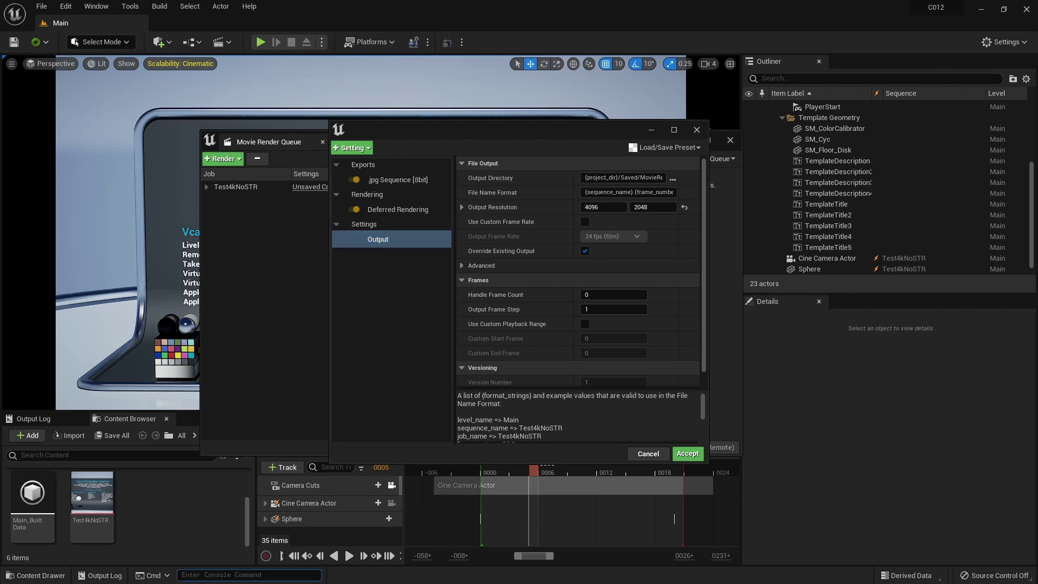
# Look up the r.ScreenPercentage console variable by searching for "screenpe" and cut its name to the clipboard
pyautogui.write('screenpe')
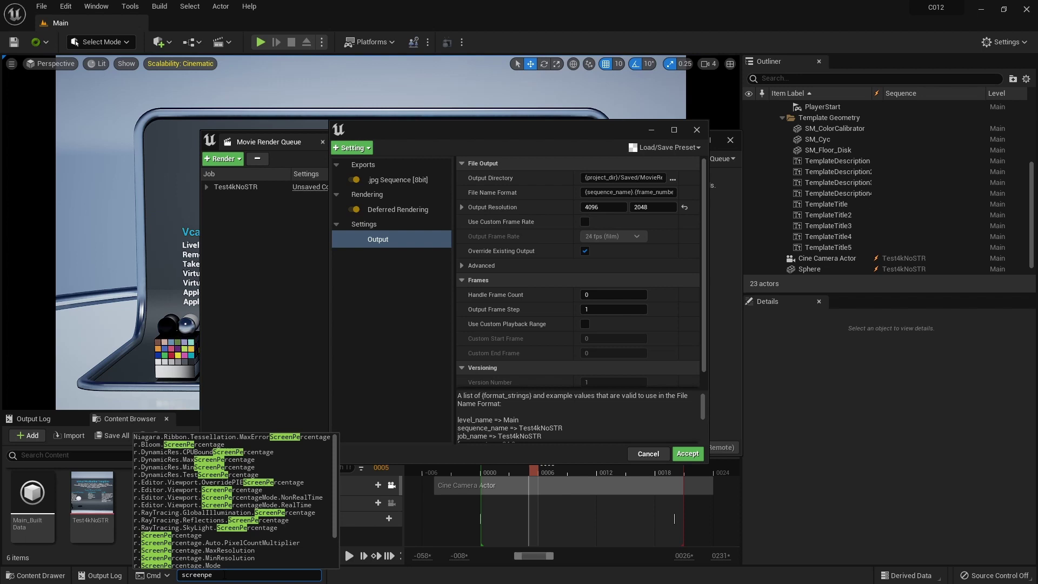
pyautogui.click(184, 535)
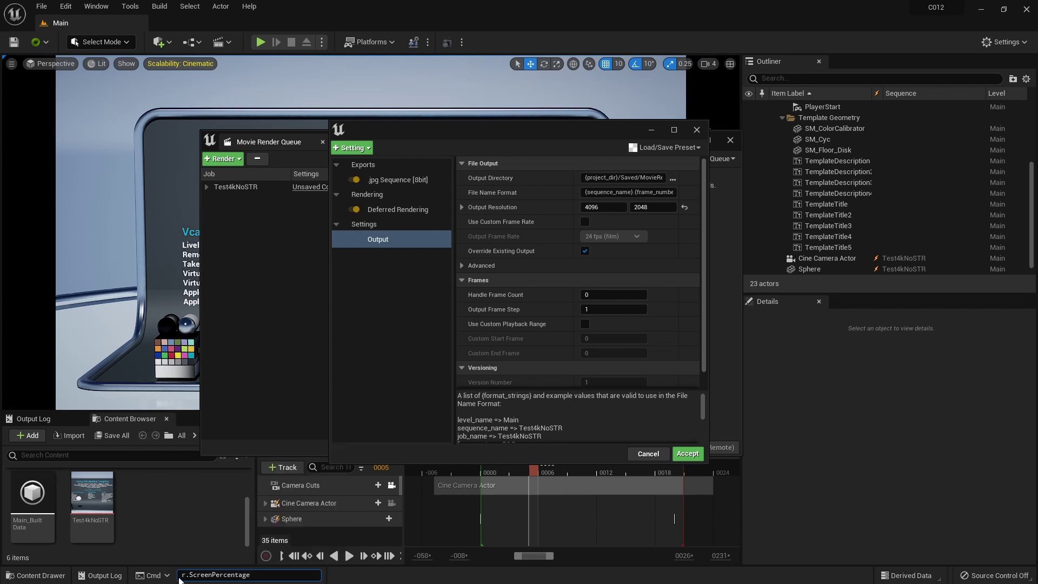
pyautogui.moveTo(258, 578); pyautogui.dragTo(181, 576)
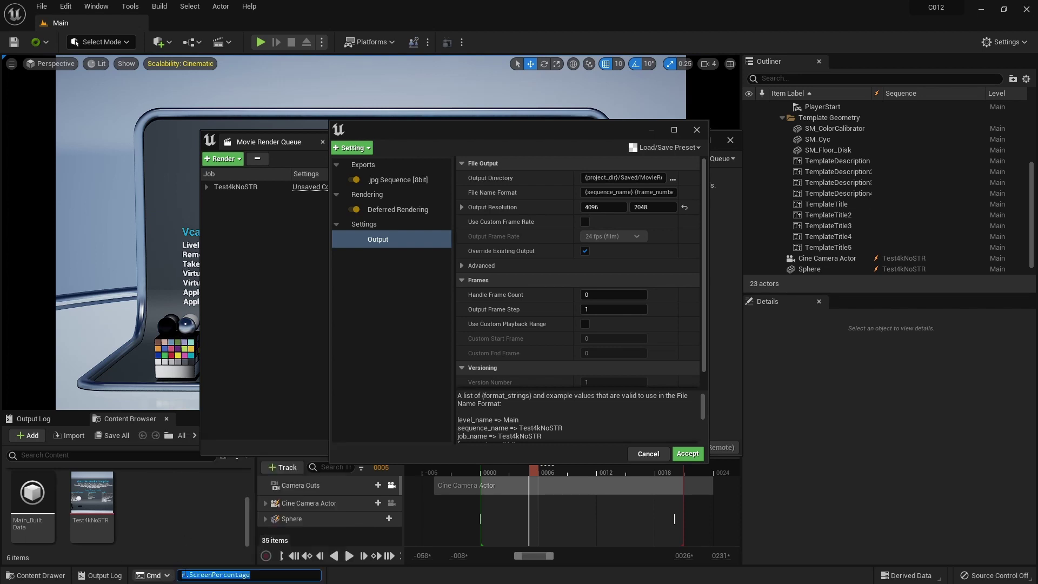
pyautogui.hotkey('ctrl', 'x')
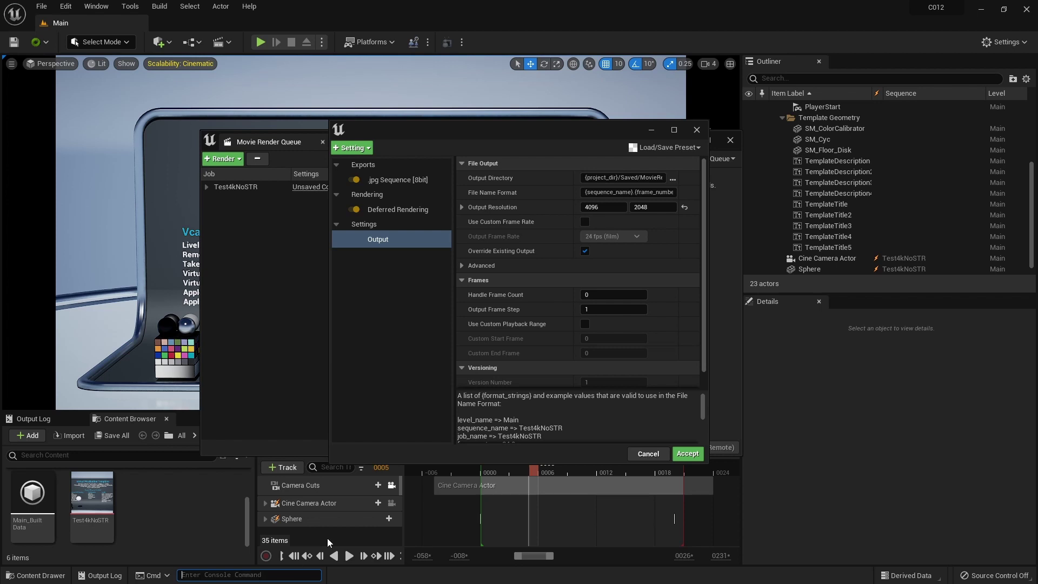
# Add a Console Variables setting to the render job with r.ScreenPercentage set to 50
pyautogui.click(352, 148)
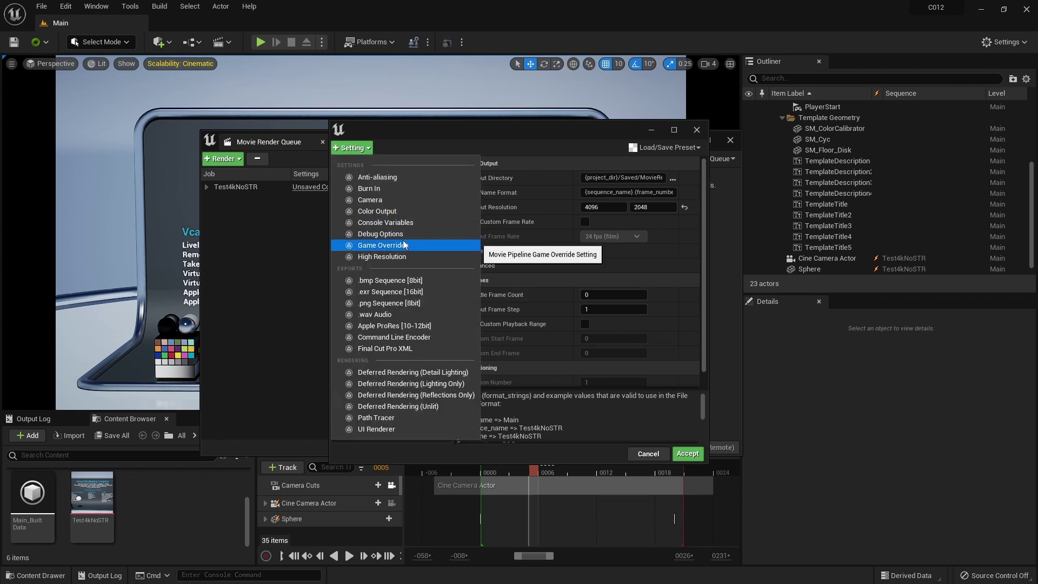
pyautogui.click(400, 222)
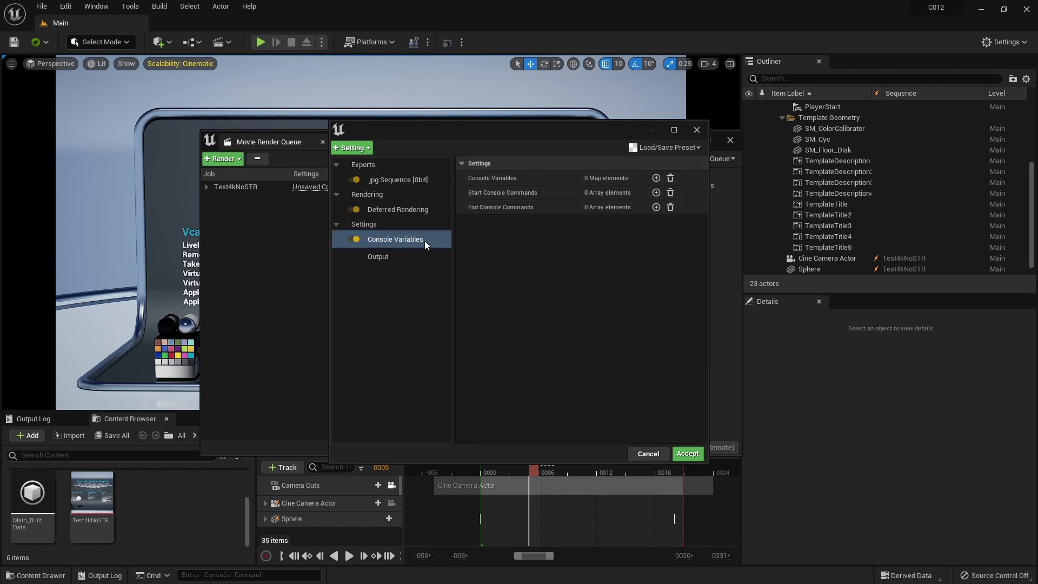
pyautogui.click(655, 178)
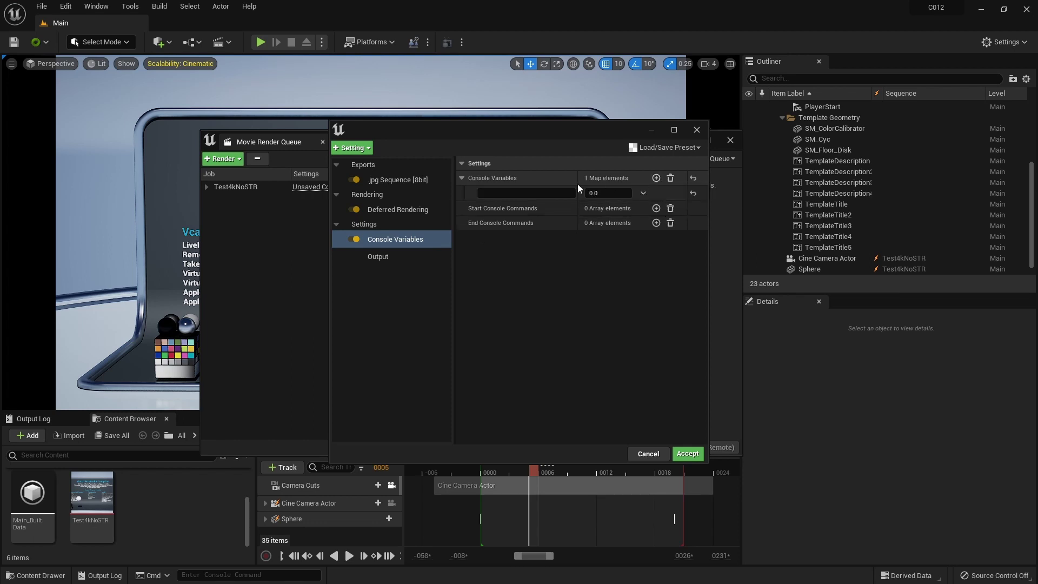
pyautogui.click(540, 193)
pyautogui.write('r.ScreenPercentage')
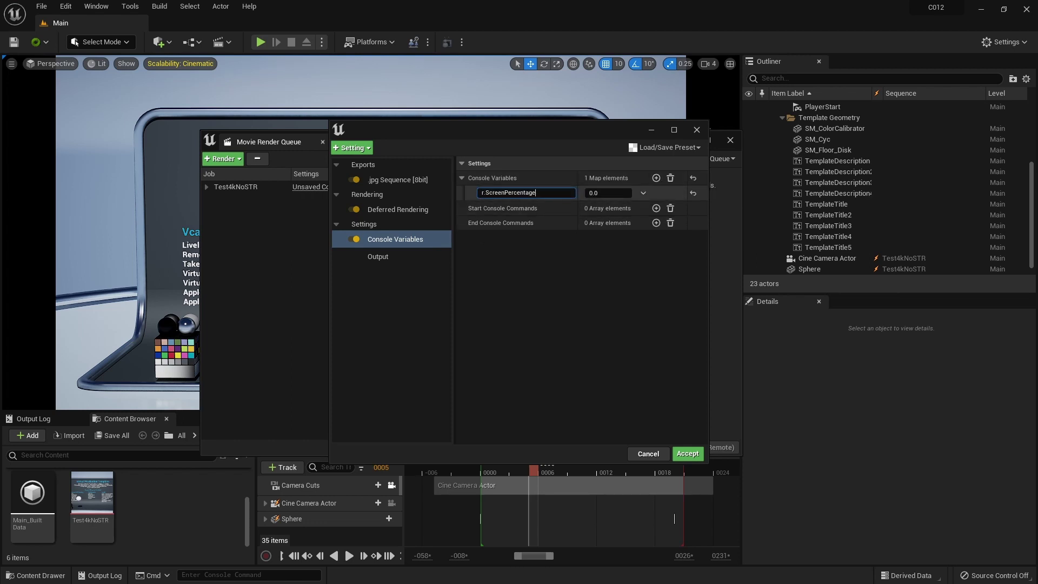
pyautogui.click(609, 193)
pyautogui.write('50')
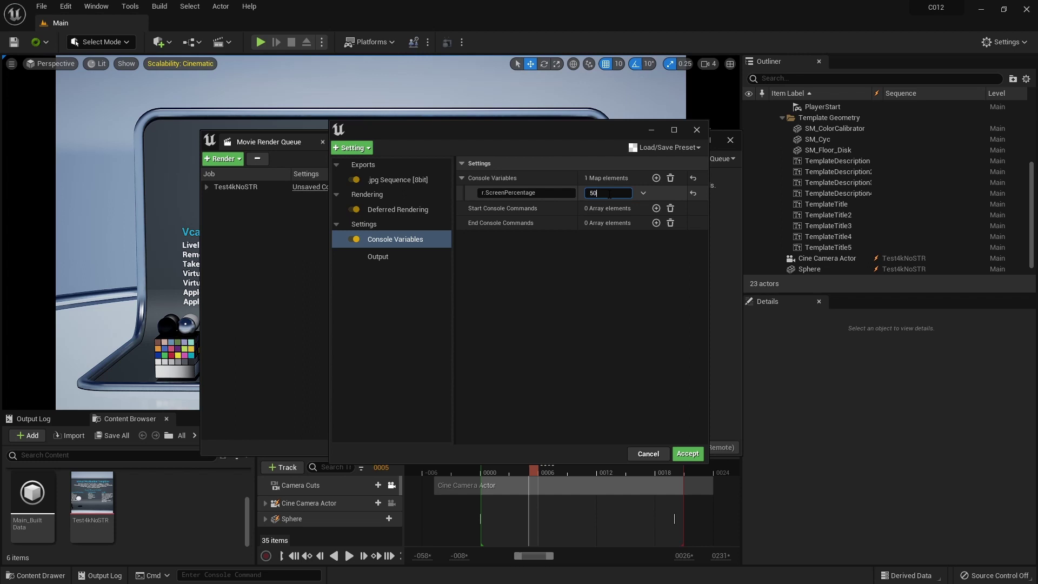
pyautogui.press('Return')
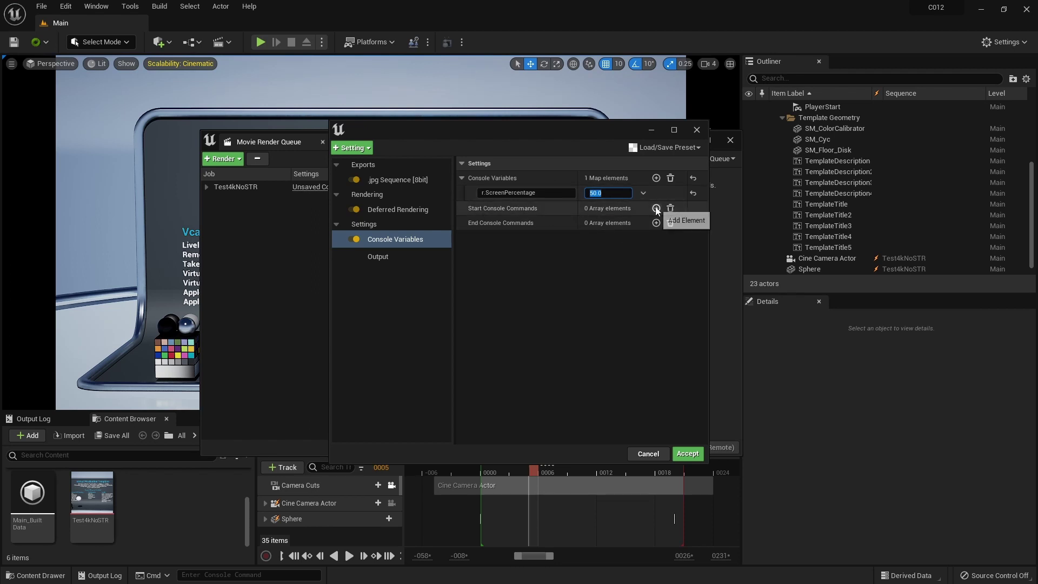
# Accept the render job's settings and render the queue locally
pyautogui.click(410, 303)
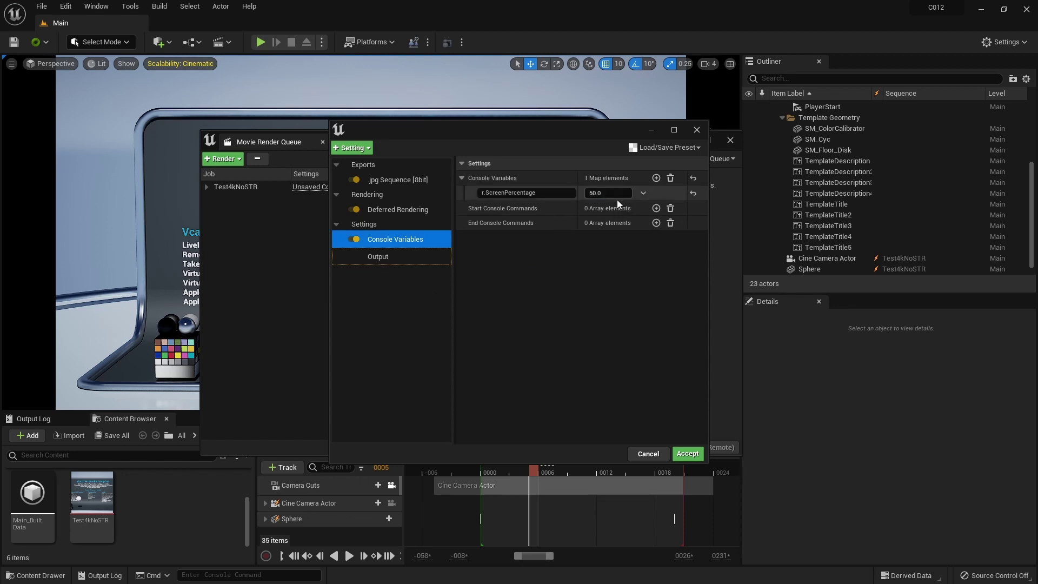
pyautogui.click(684, 455)
pyautogui.click(651, 447)
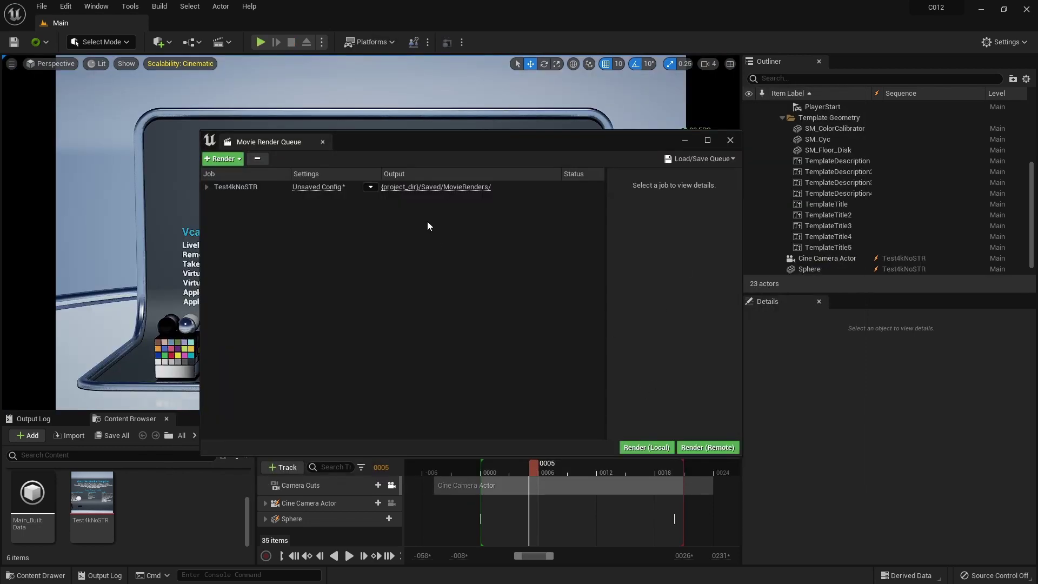
# Open the MovieRenders output folder and inspect the rendered Test4kNoSTR image sequence in the djv viewer
pyautogui.click(481, 187)
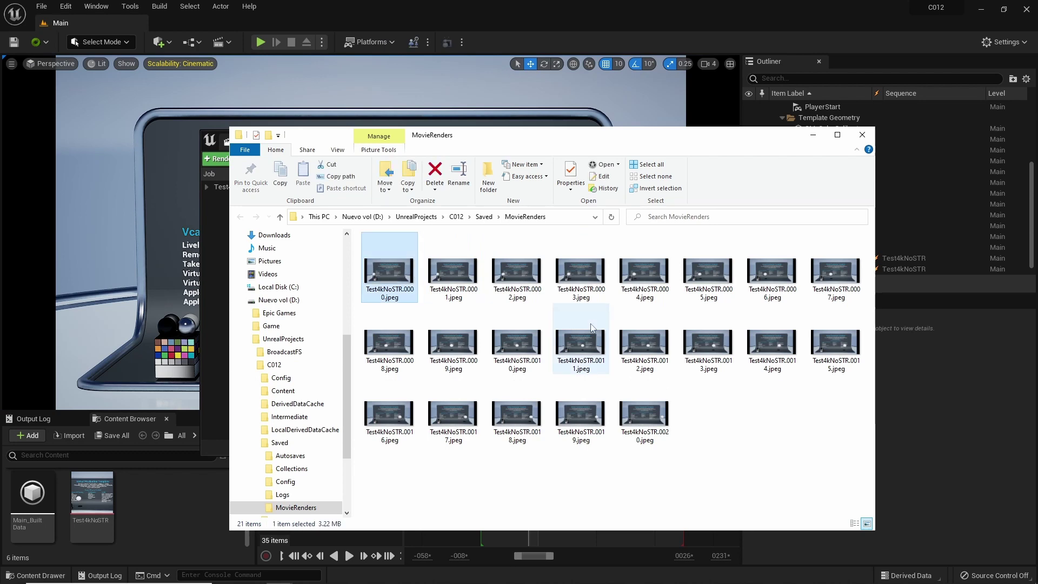
pyautogui.press('Return')
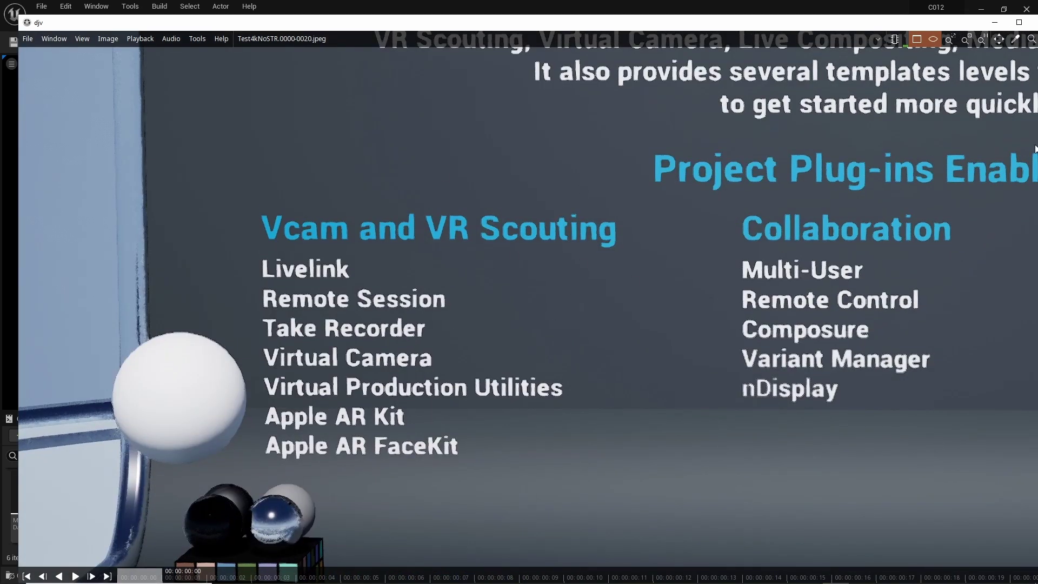
pyautogui.click(1019, 22)
pyautogui.click(931, 41)
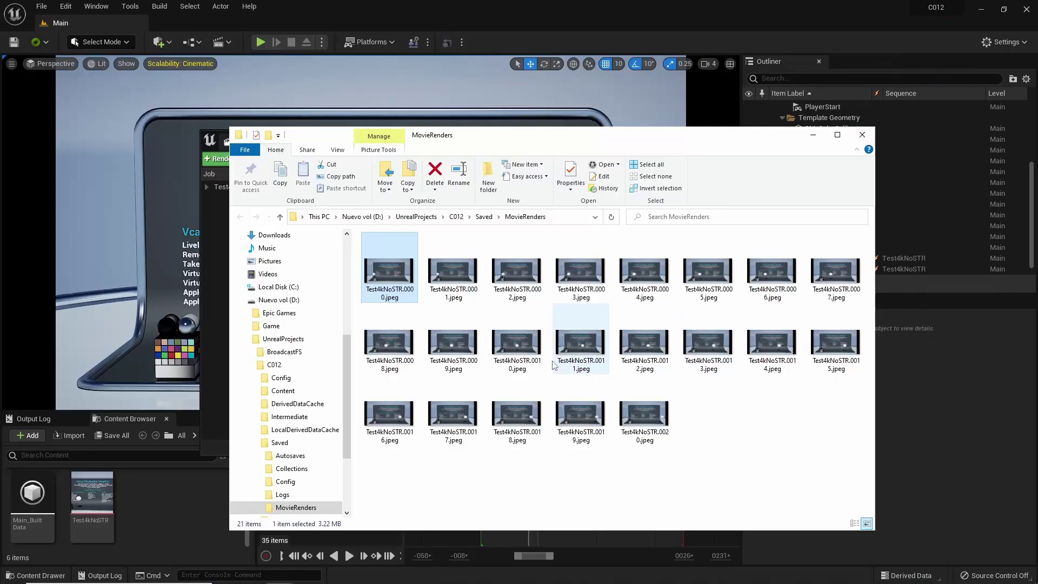
# Switch back to Unreal Engine and add an Anti-aliasing setting to the render job with spatial and temporal sample counts of 8
pyautogui.hotkey('alt', 'Tab')
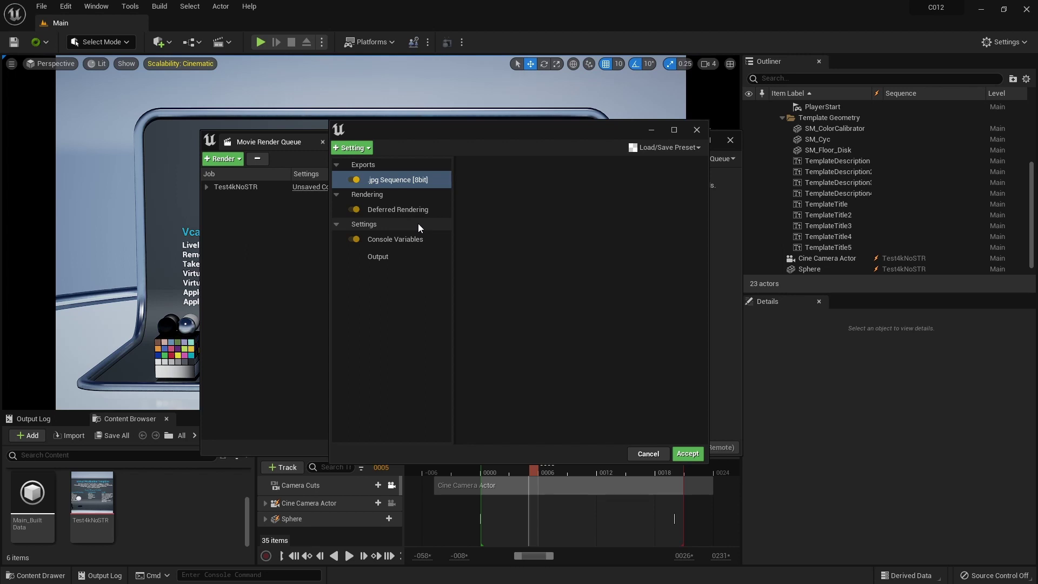
pyautogui.click(355, 150)
pyautogui.click(379, 178)
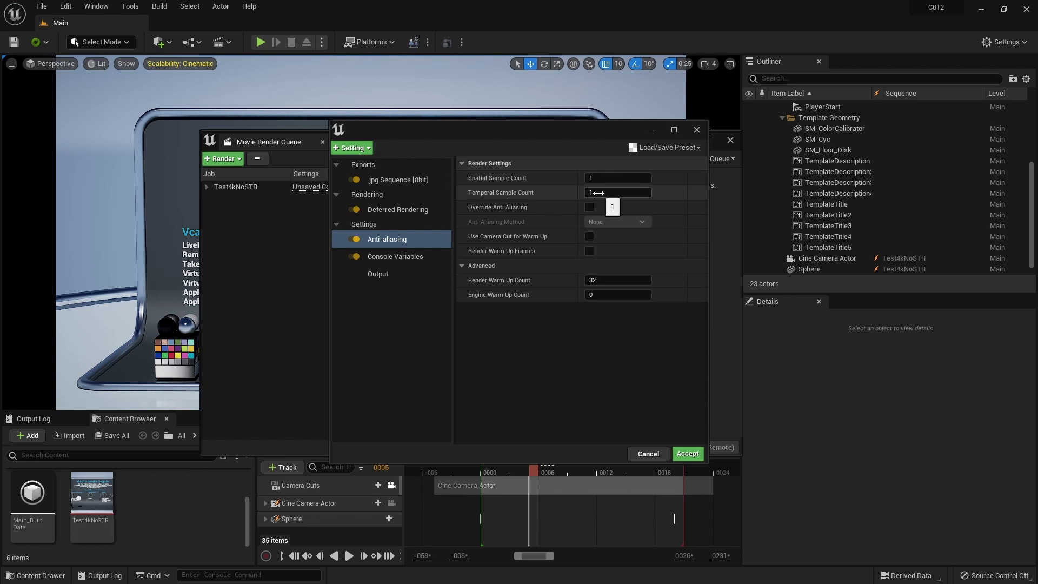
pyautogui.click(610, 178)
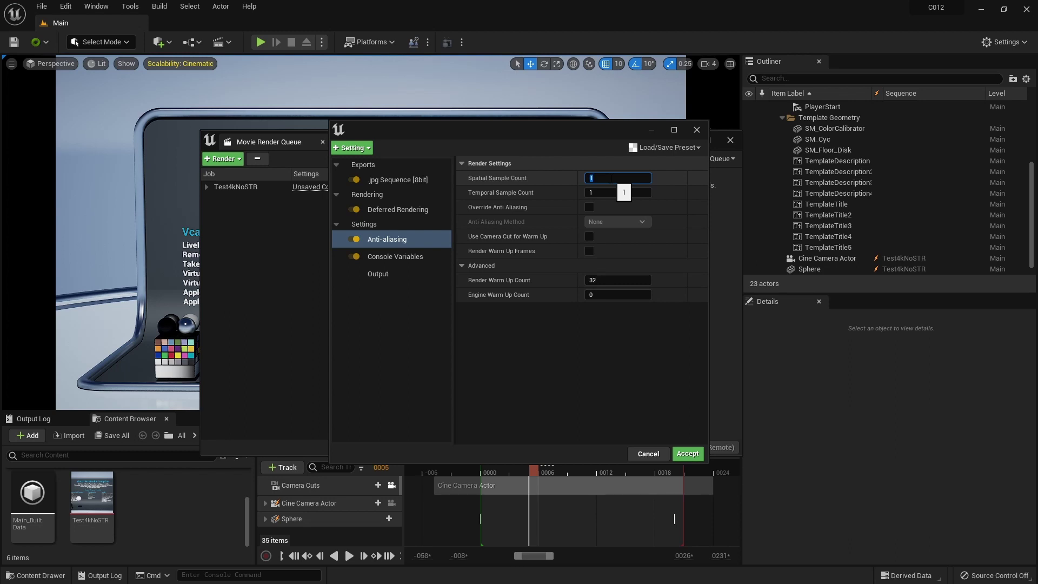
pyautogui.write('8')
pyautogui.press('Tab')
pyautogui.write('8')
pyautogui.press('Return')
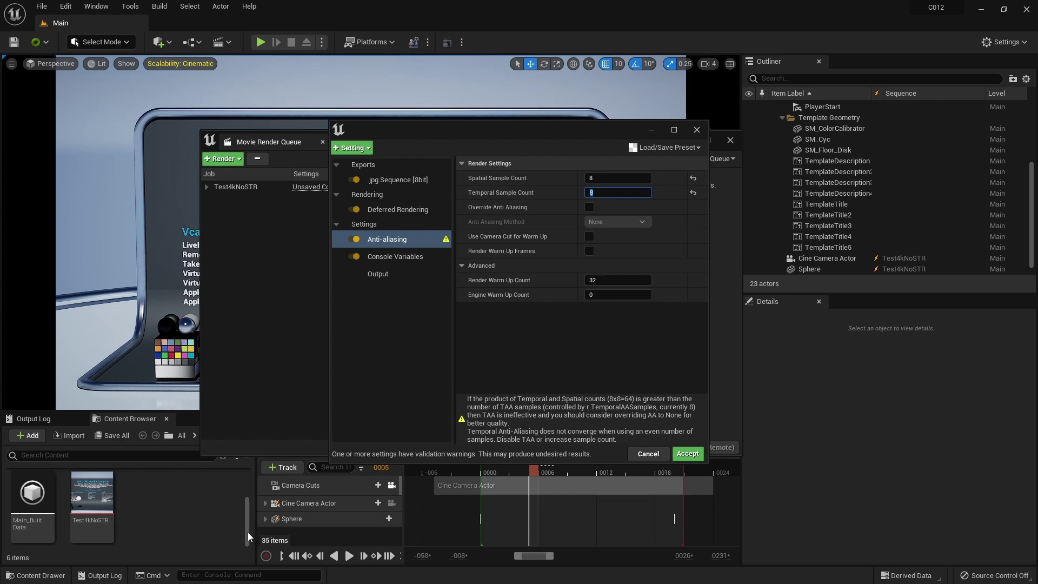
# Run the console command r.TemporalAASamples 64 from the command history
pyautogui.click(249, 574)
pyautogui.press('Up')
pyautogui.press('Up')
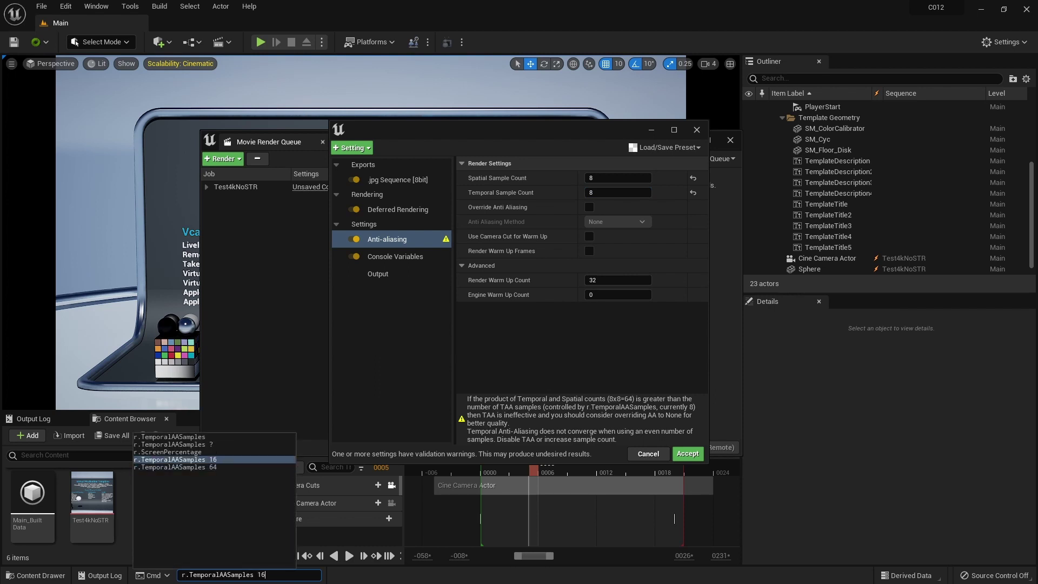
pyautogui.press('Down')
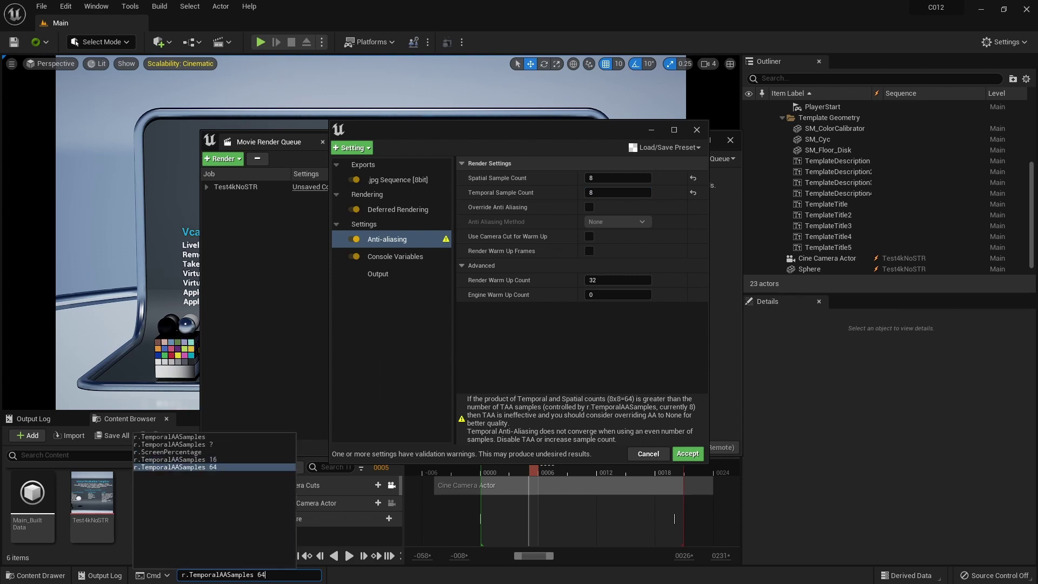
pyautogui.press('Return')
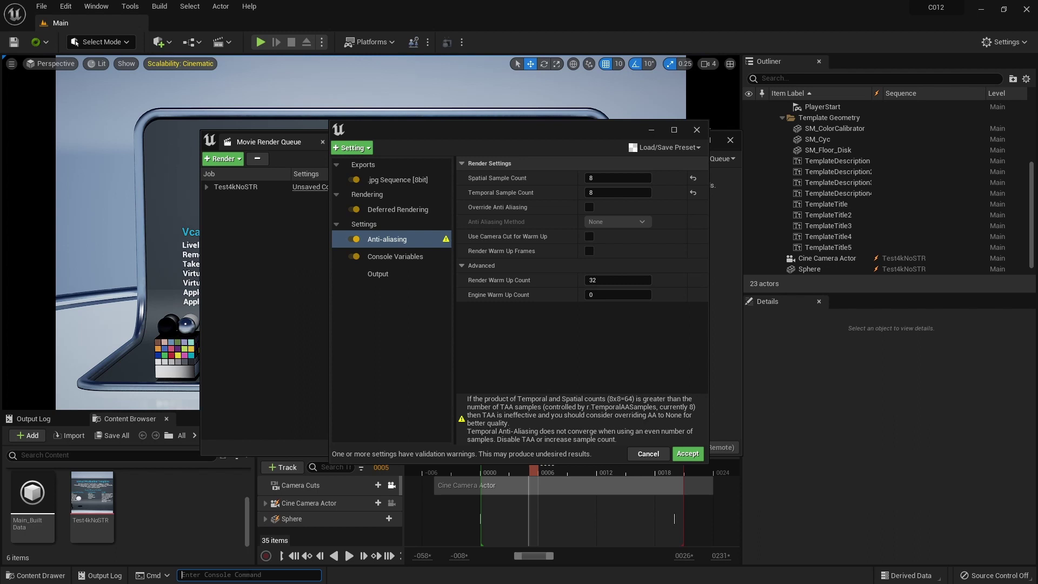
# Close and reopen the Test4kNoSTR job's settings, and add an Anti-aliasing setting with spatial and temporal sample counts of 8
pyautogui.click(696, 130)
pyautogui.click(317, 187)
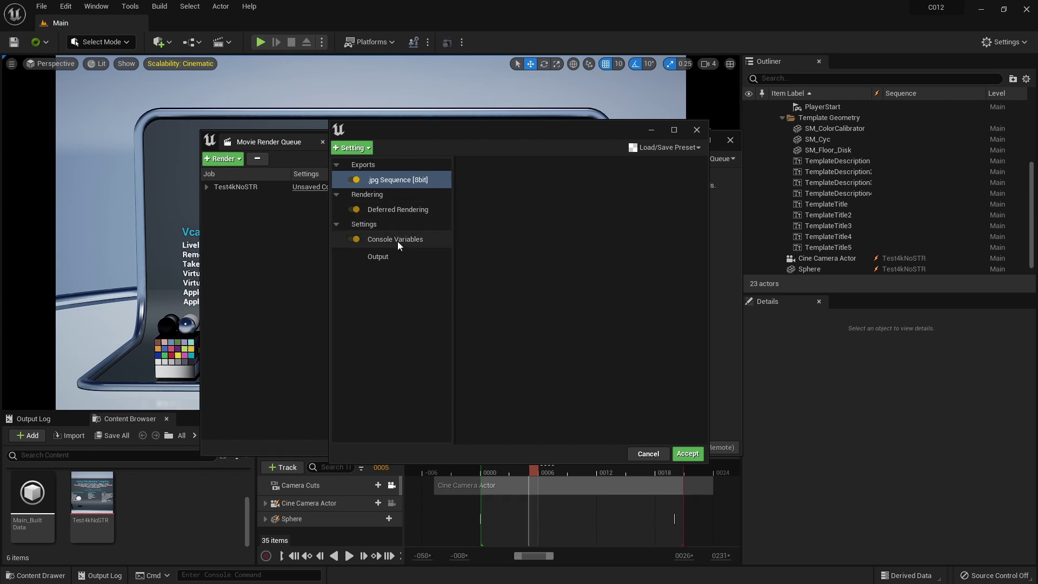
pyautogui.click(352, 148)
pyautogui.click(369, 178)
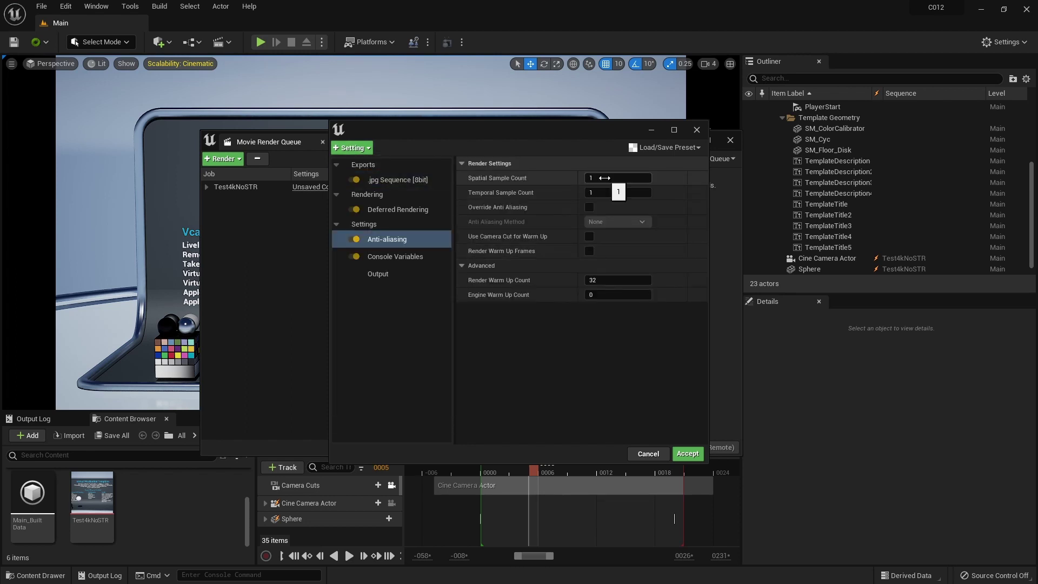
pyautogui.click(610, 179)
pyautogui.write('8')
pyautogui.press('Tab')
pyautogui.write('8')
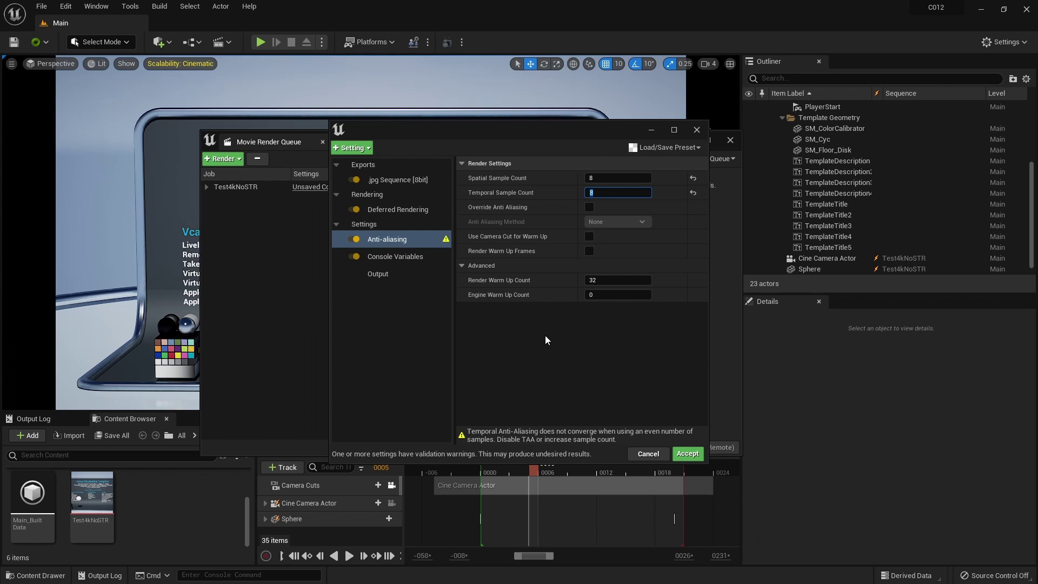
# Set the anti-aliasing spatial sample count to 5 and the temporal sample count to 12
pyautogui.click(605, 178)
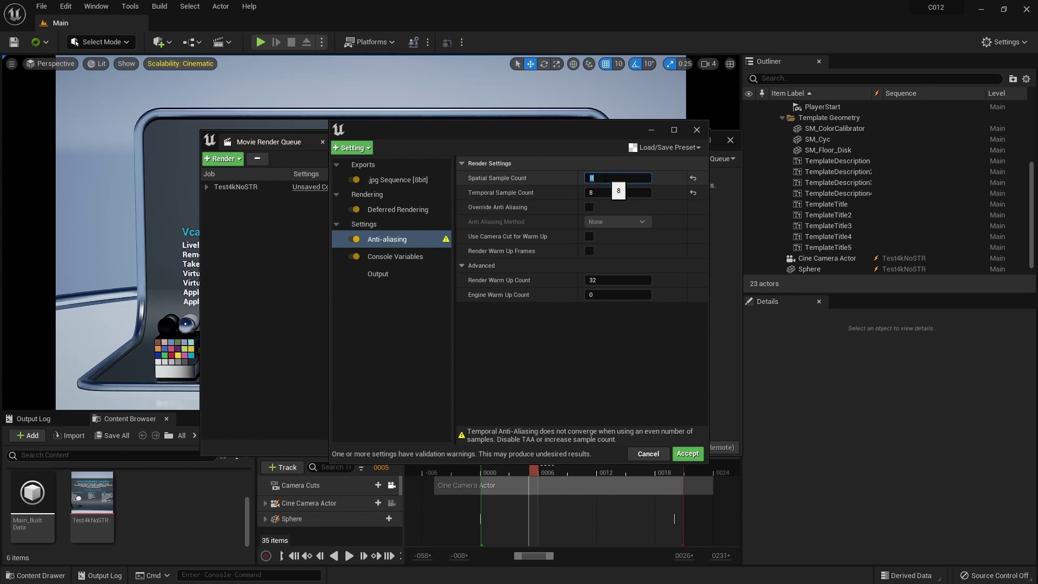
pyautogui.write('5')
pyautogui.press('Tab')
pyautogui.write('12')
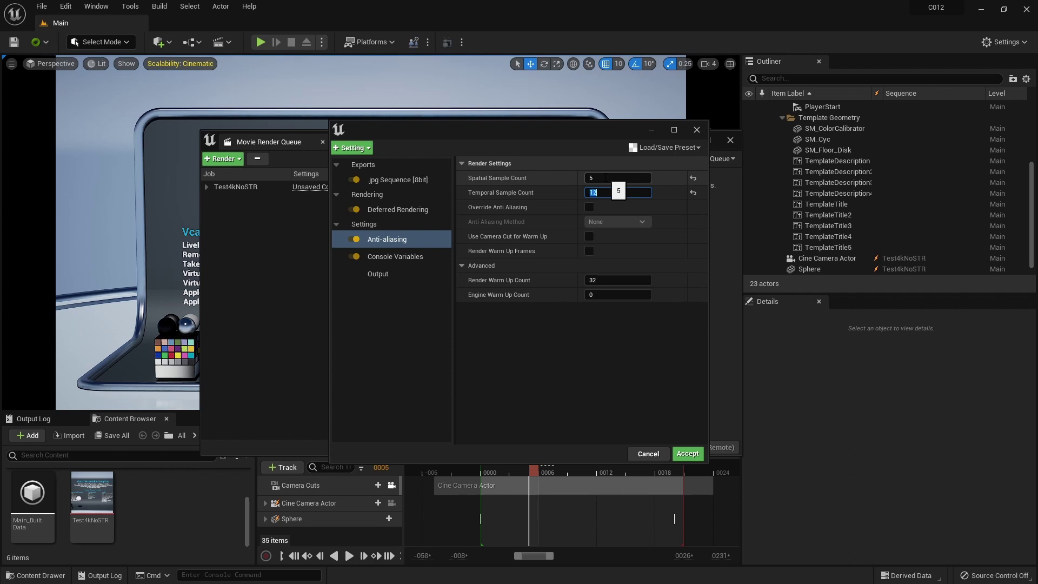
pyautogui.press('Return')
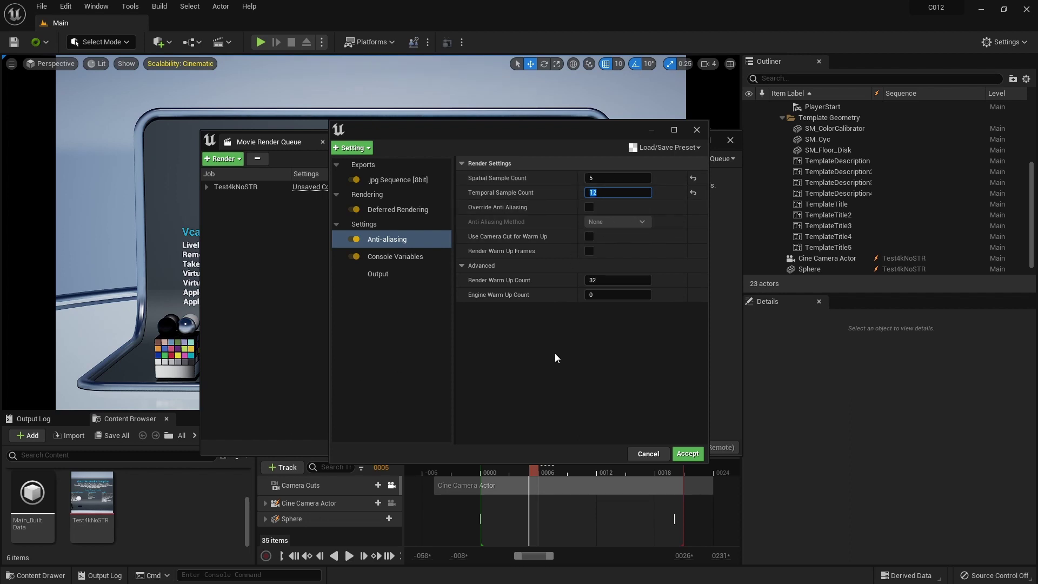
# Add a second entry to the job's Console Variables and name it r.TemporalAASamples, copying the name from the console history
pyautogui.click(396, 256)
pyautogui.click(656, 178)
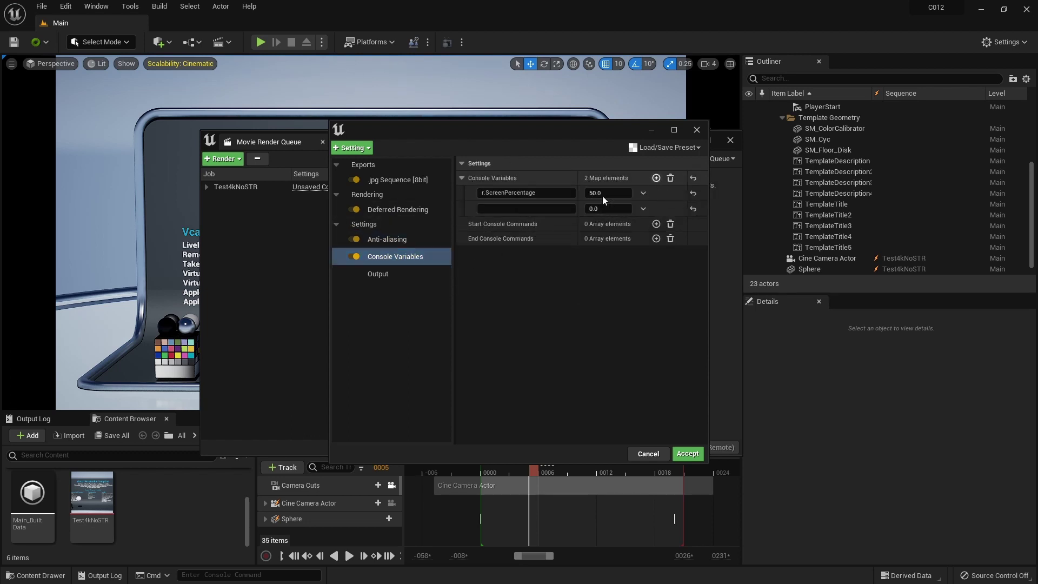
pyautogui.click(246, 574)
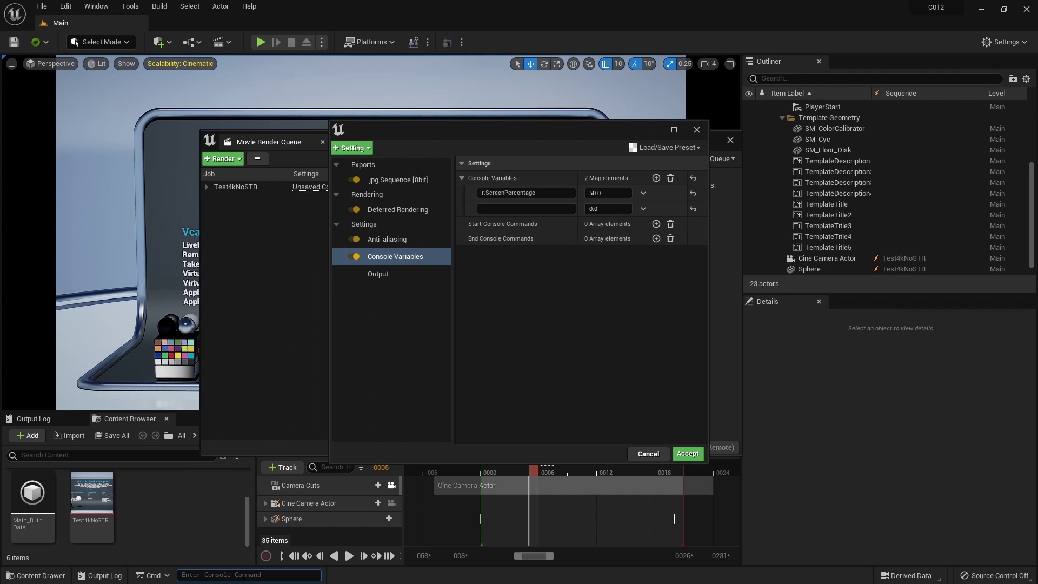
pyautogui.press('Up')
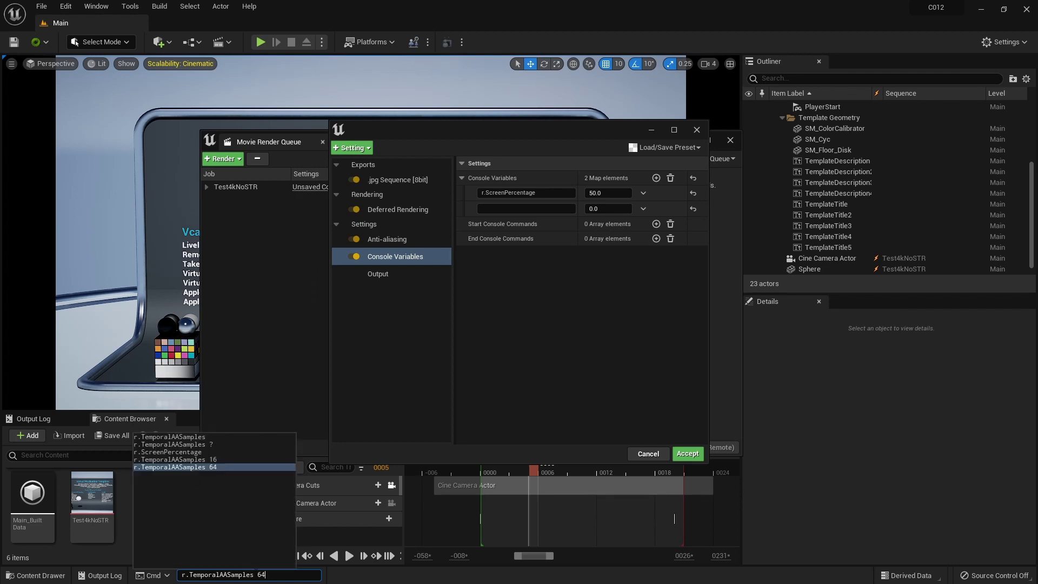
pyautogui.hotkey('ctrl', 'Left')
pyautogui.hotkey('ctrl', 'shift', 'Left')
pyautogui.hotkey('ctrl', 'shift', 'Left')
pyautogui.hotkey('ctrl', 'c')
pyautogui.click(525, 208)
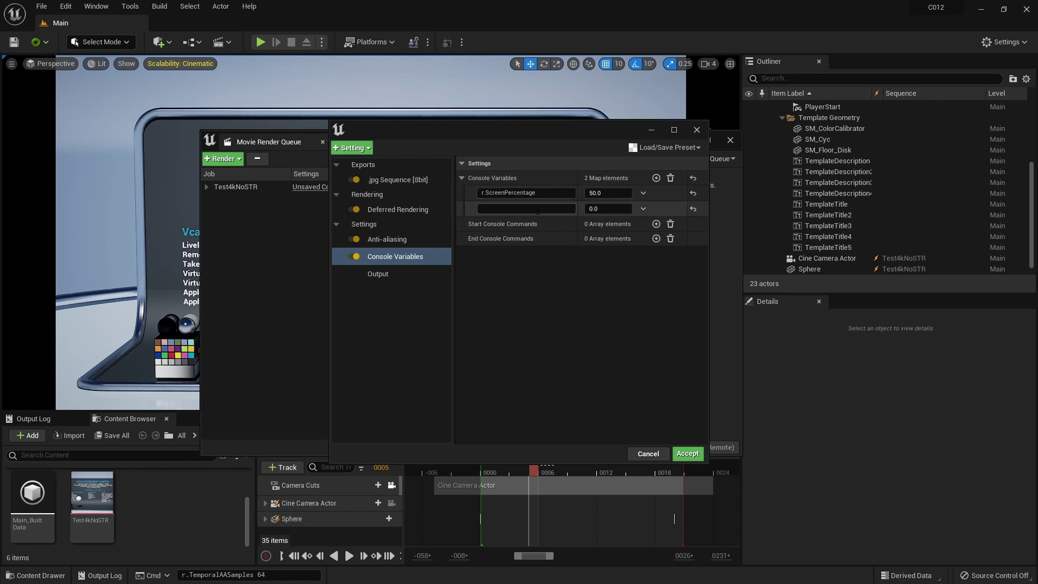
pyautogui.hotkey('ctrl', 'v')
# Set the r.TemporalAASamples variable to 64 and run r.TemporalAASamples 64 in the editor console
pyautogui.click(616, 209)
pyautogui.write('64')
pyautogui.press('Return')
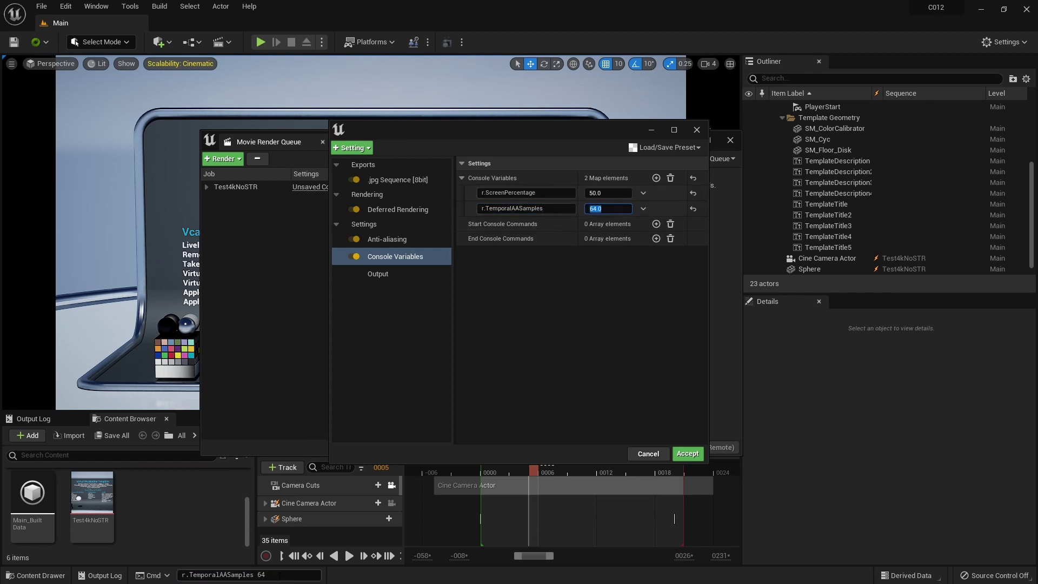
pyautogui.click(279, 574)
pyautogui.press('Return')
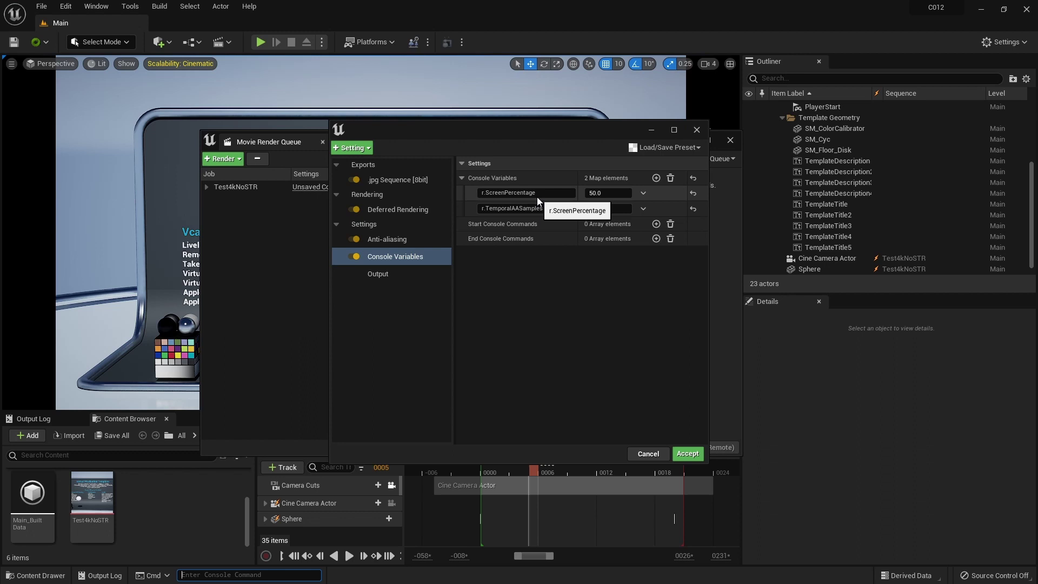
# Enable Use Camera Cut for Warm Up and Render Warm Up Frames in the job's Anti-aliasing settings
pyautogui.click(389, 240)
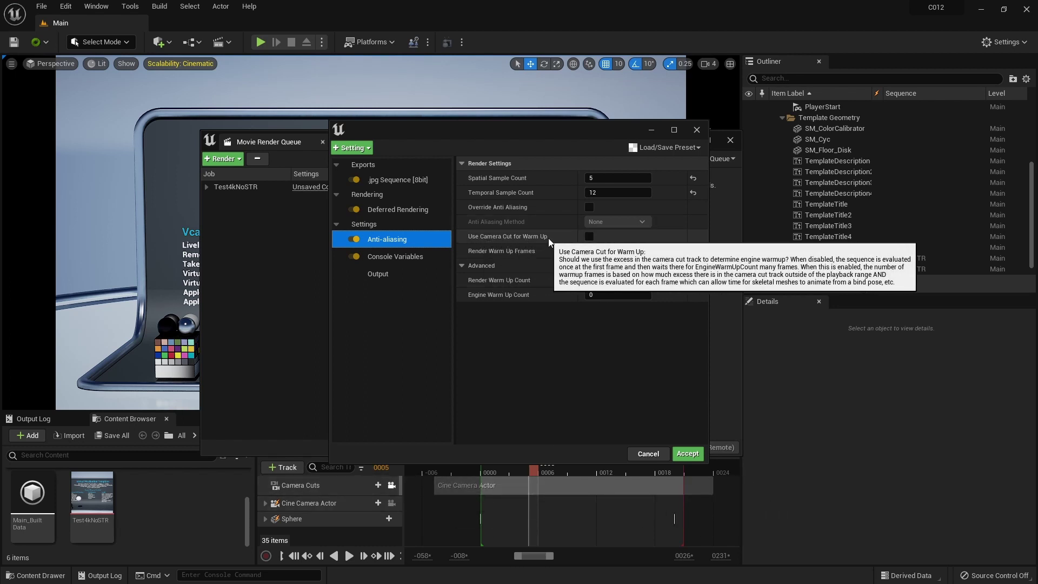
pyautogui.click(588, 236)
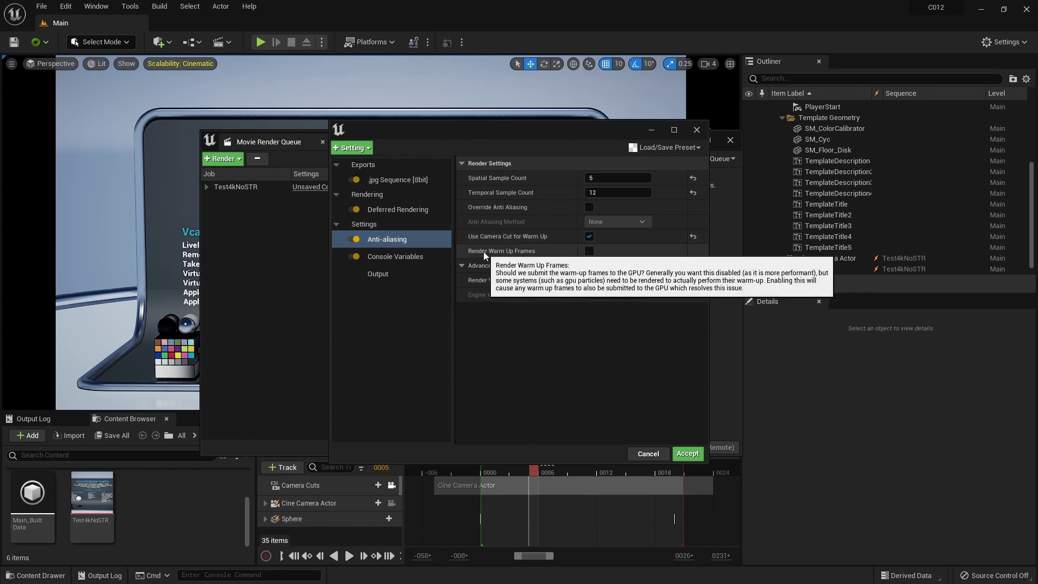
pyautogui.click(589, 251)
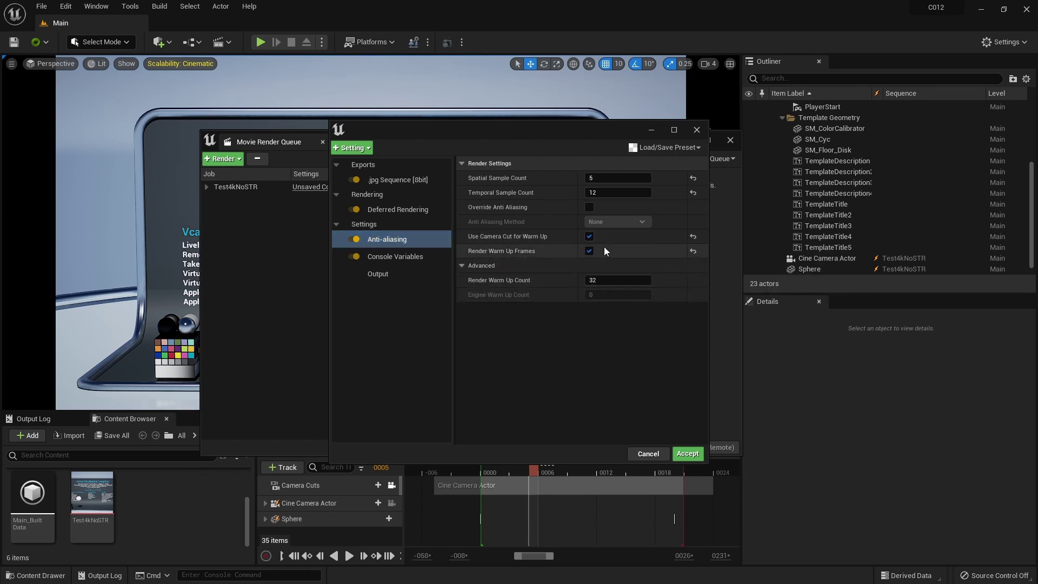
# Accept the job's settings and render the queue locally, stopping the render partway through
pyautogui.click(699, 456)
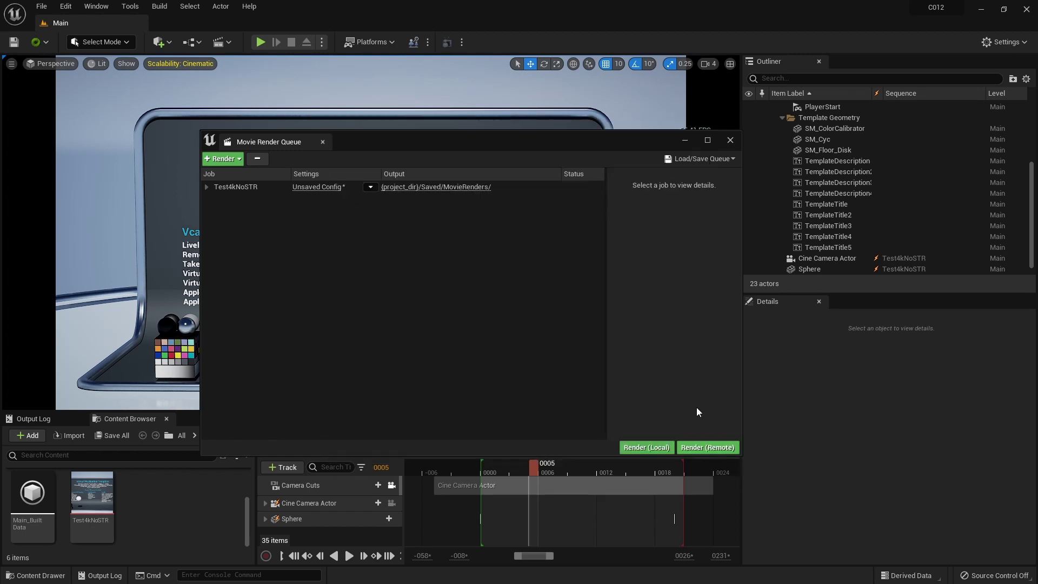
pyautogui.click(646, 447)
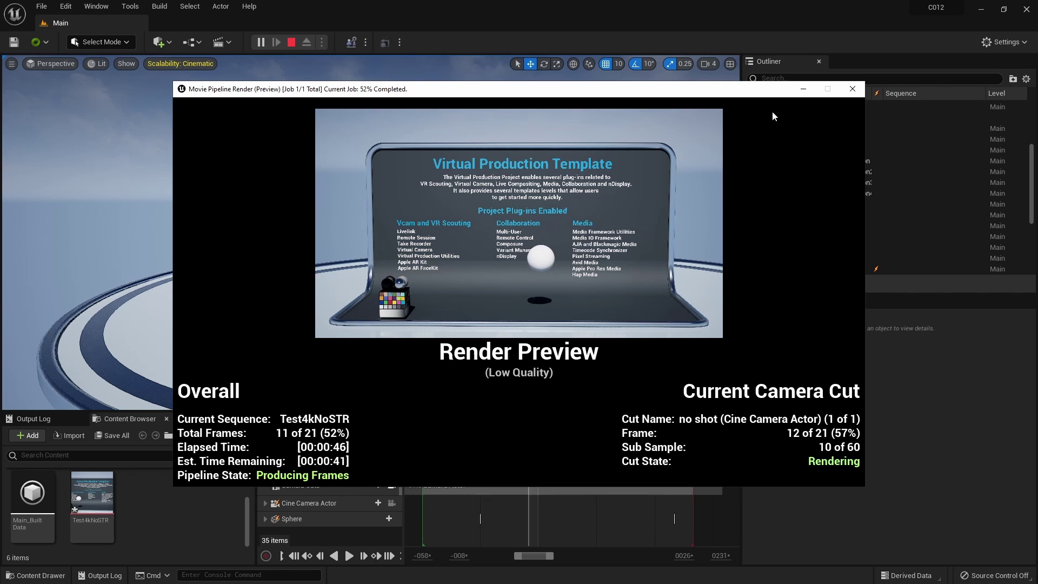
pyautogui.press('Escape')
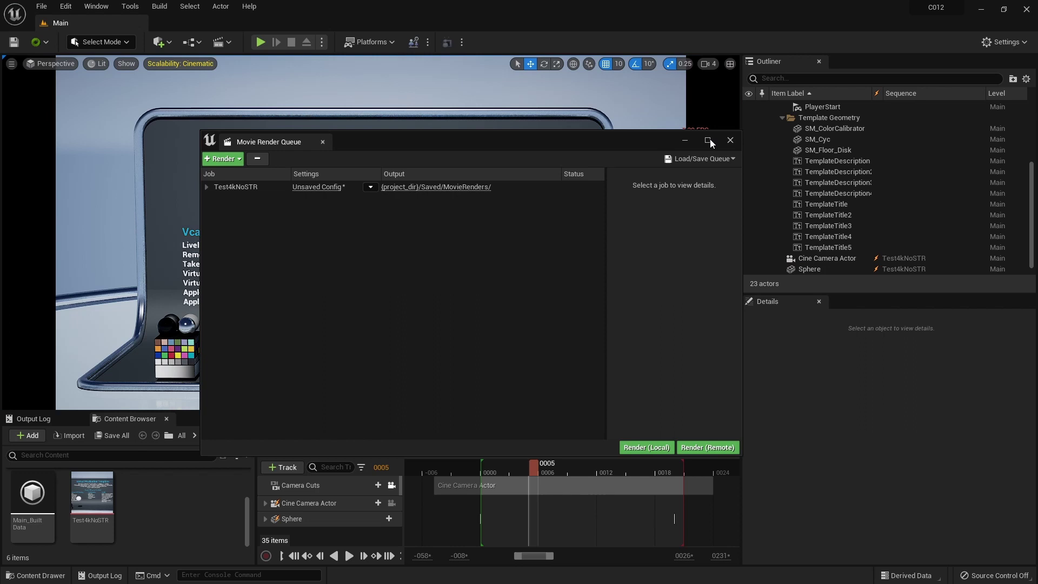
# Open the job's MovieRenders output folder and view the Test4kNoSTR image sequence in a maximized djv window
pyautogui.click(449, 188)
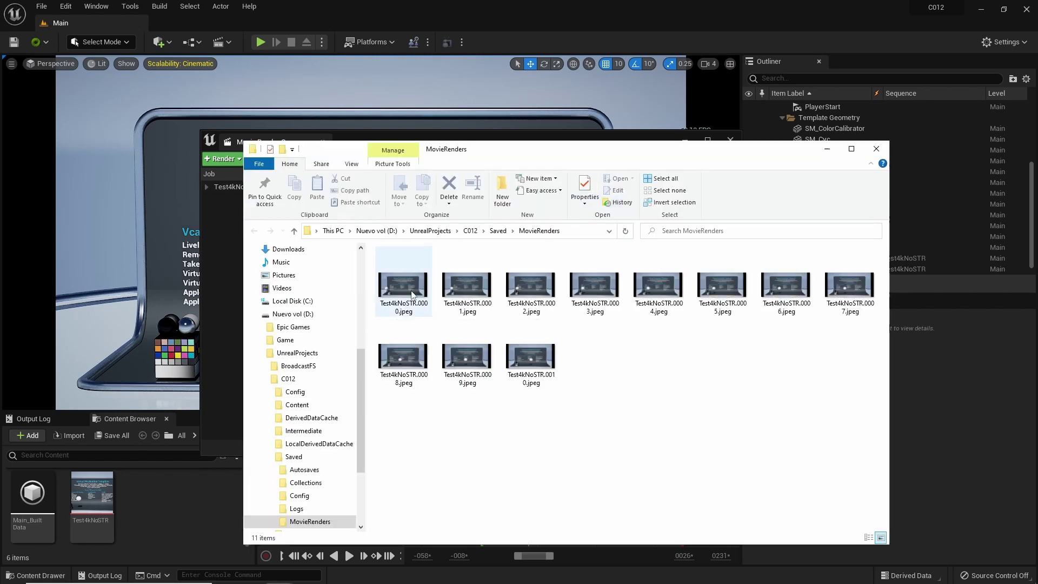
pyautogui.doubleClick(405, 286)
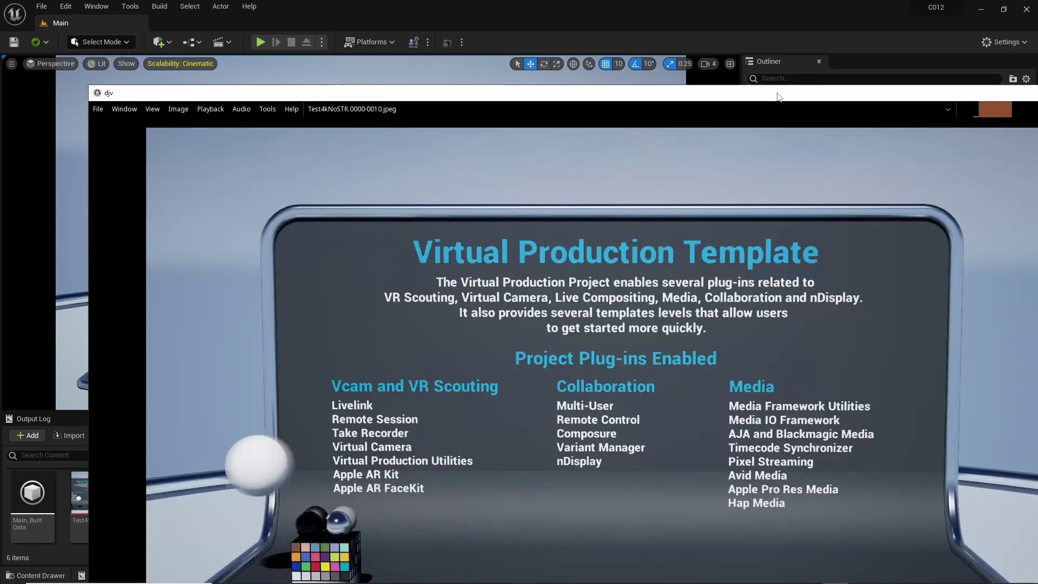
pyautogui.doubleClick(778, 96)
# Examine the text edges, colour cube and moving sphere's motion blur across the rendered frames, and switch back to Unreal Engine
pyautogui.click(962, 21)
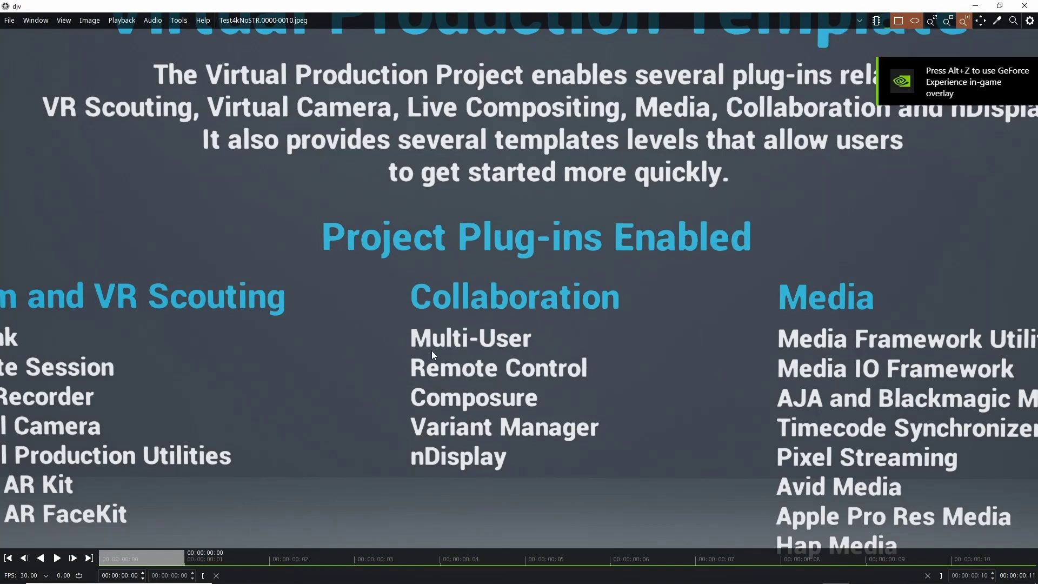
pyautogui.scroll(-3, 563, 326)
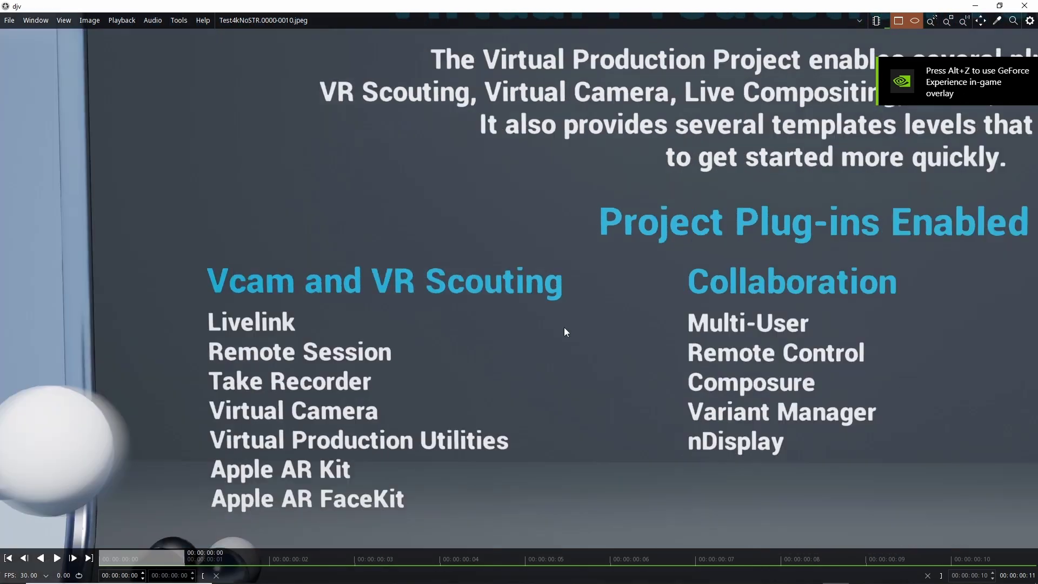
pyautogui.scroll(3, 838, 248)
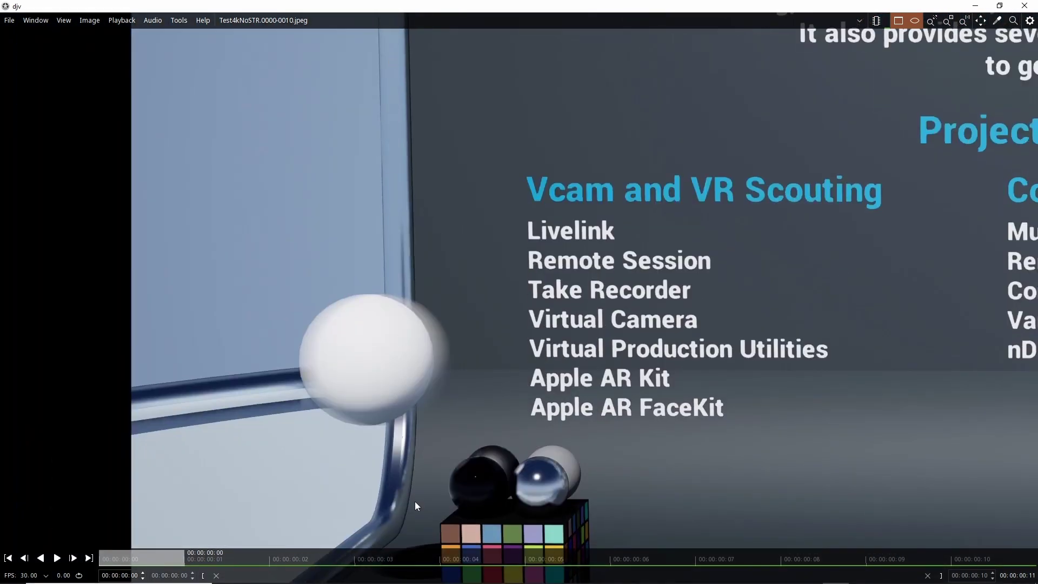
pyautogui.moveTo(414, 501); pyautogui.dragTo(469, 161, button='middle')
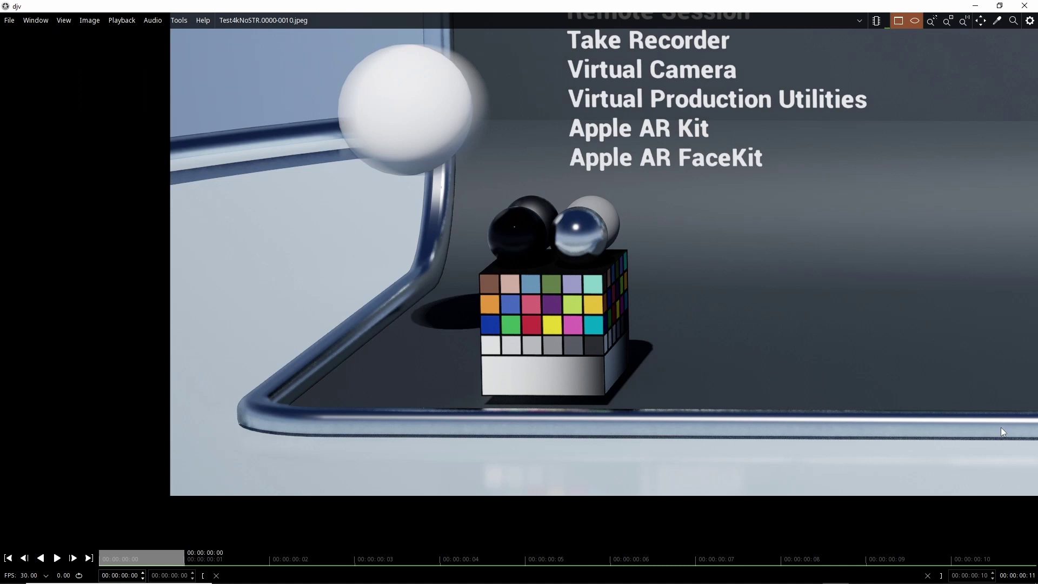
pyautogui.moveTo(475, 176); pyautogui.dragTo(433, 298, button='middle')
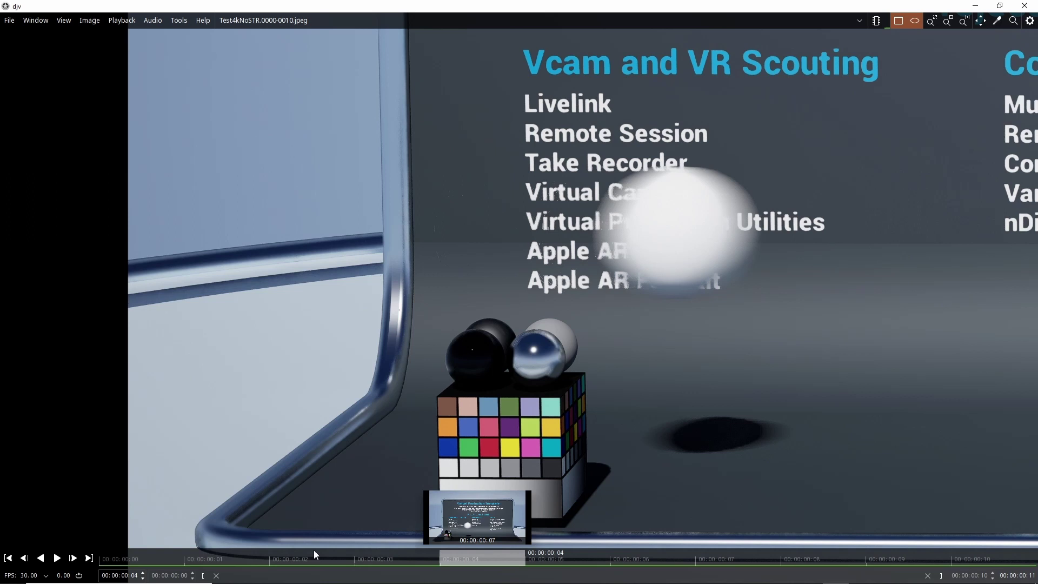
pyautogui.press('Left')
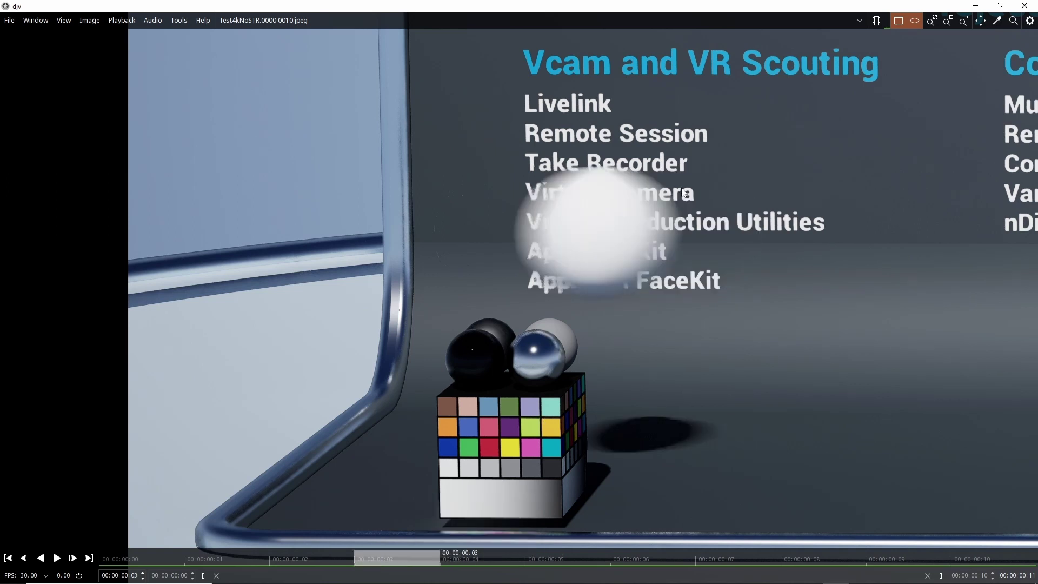
pyautogui.hotkey('alt', 'Tab')
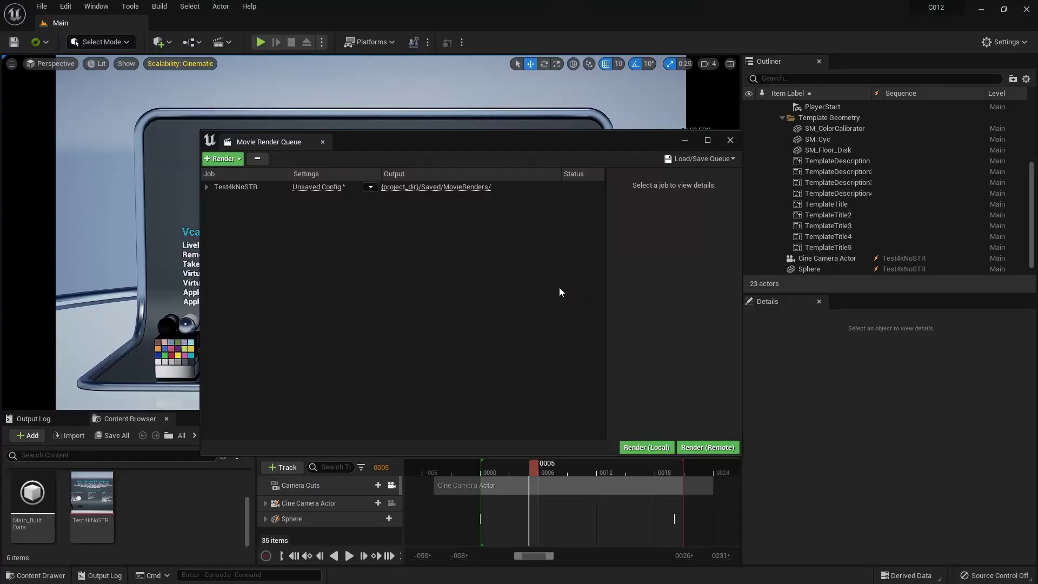